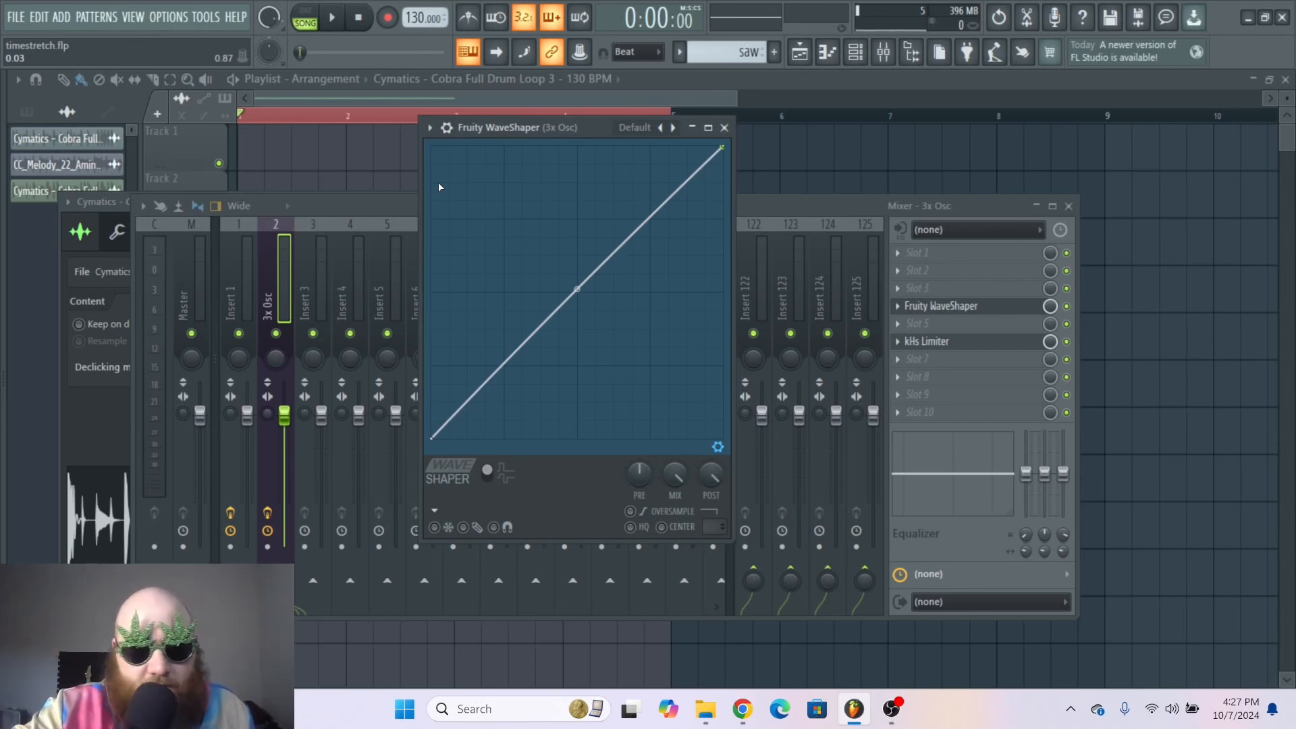
Step: Raise the WaveShaper curve's center point to the top for heavy saturation, auditioning the loop before and after
key(space)
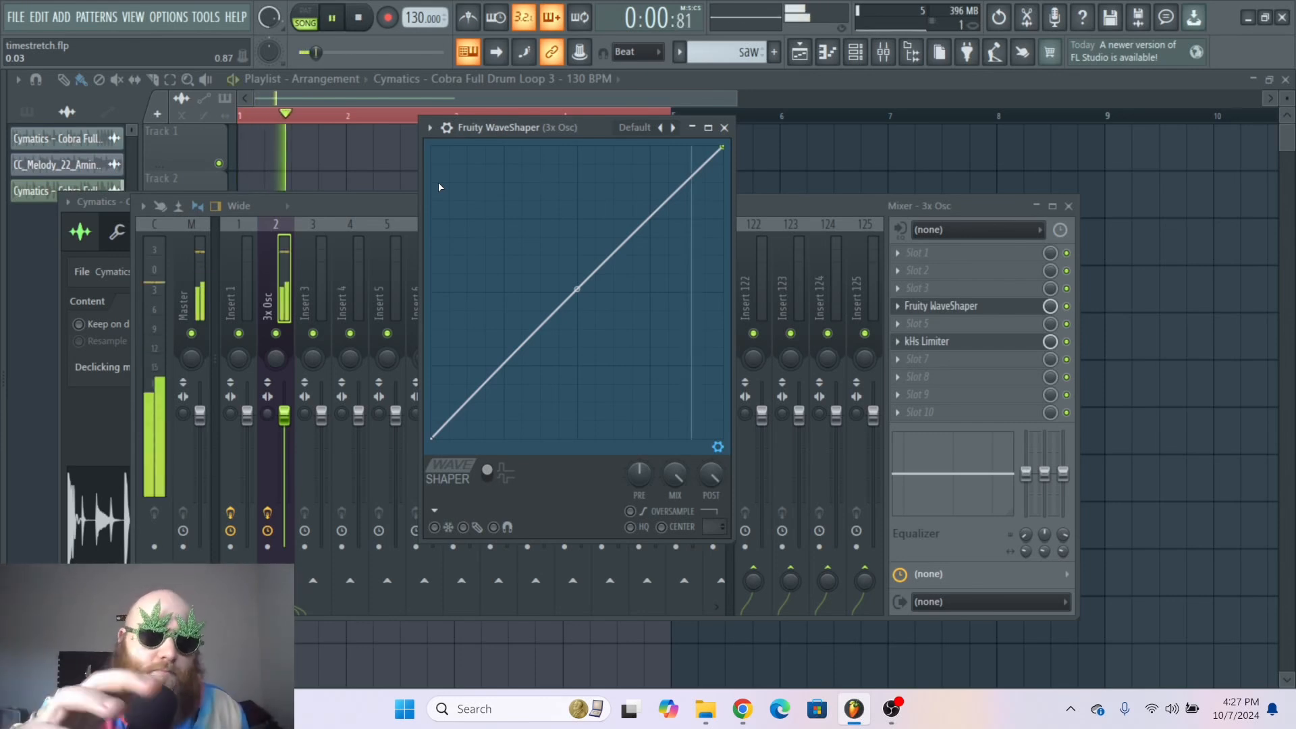
key(space)
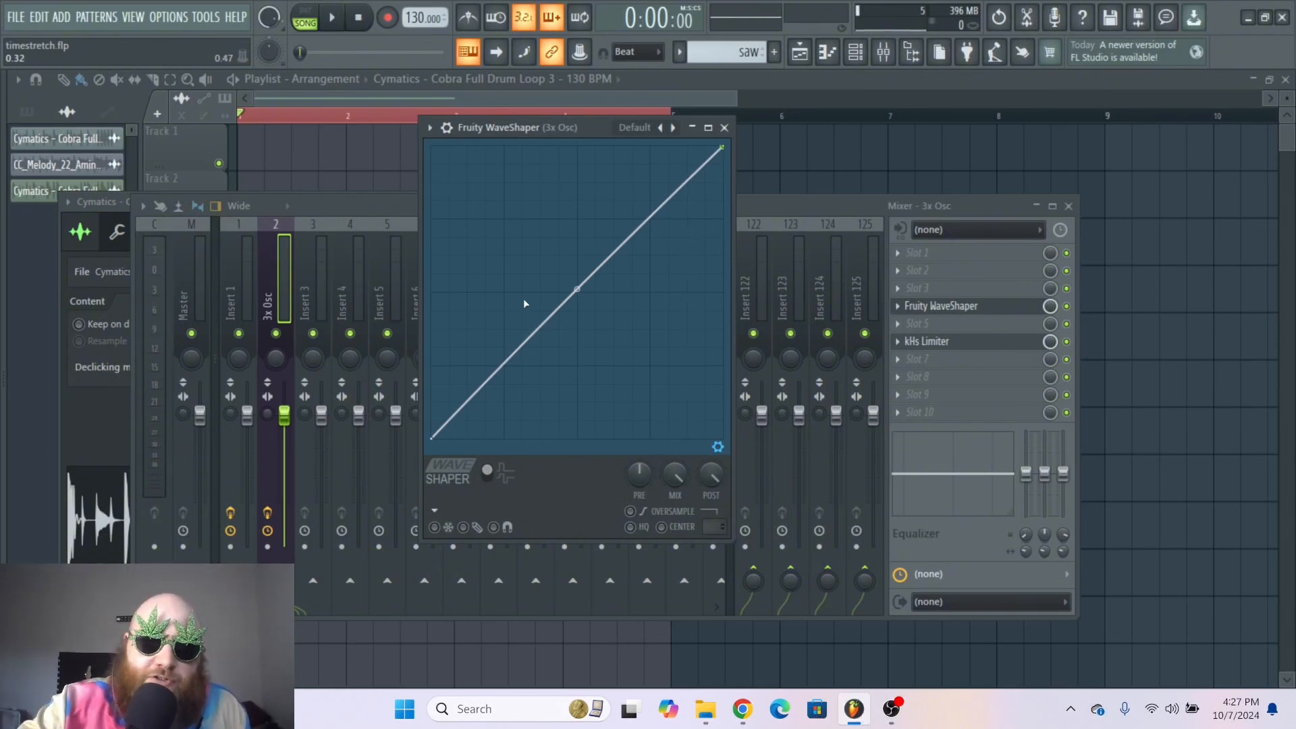
mouse_move(577, 289)
mouse_down()
mouse_move(577, 263)
mouse_move(577, 301)
mouse_move(580, 147)
mouse_move(581, 173)
mouse_move(578, 159)
mouse_up()
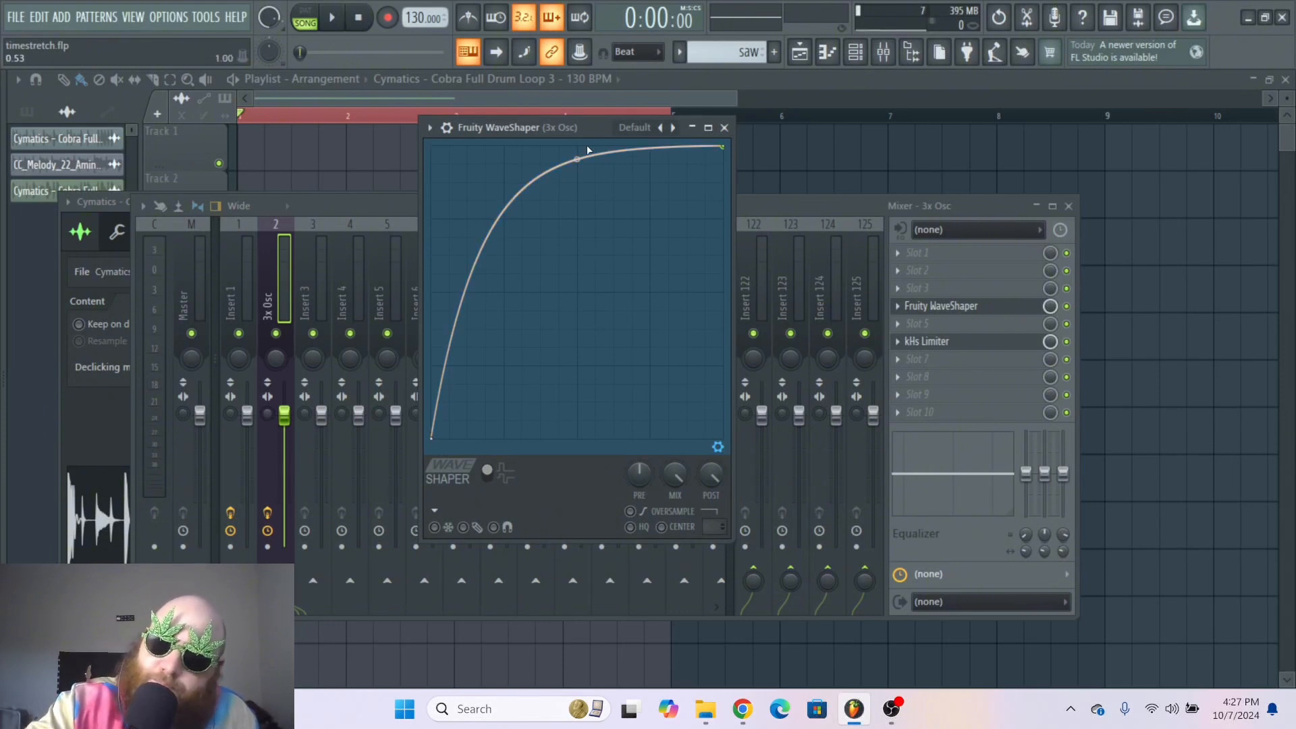
key(space)
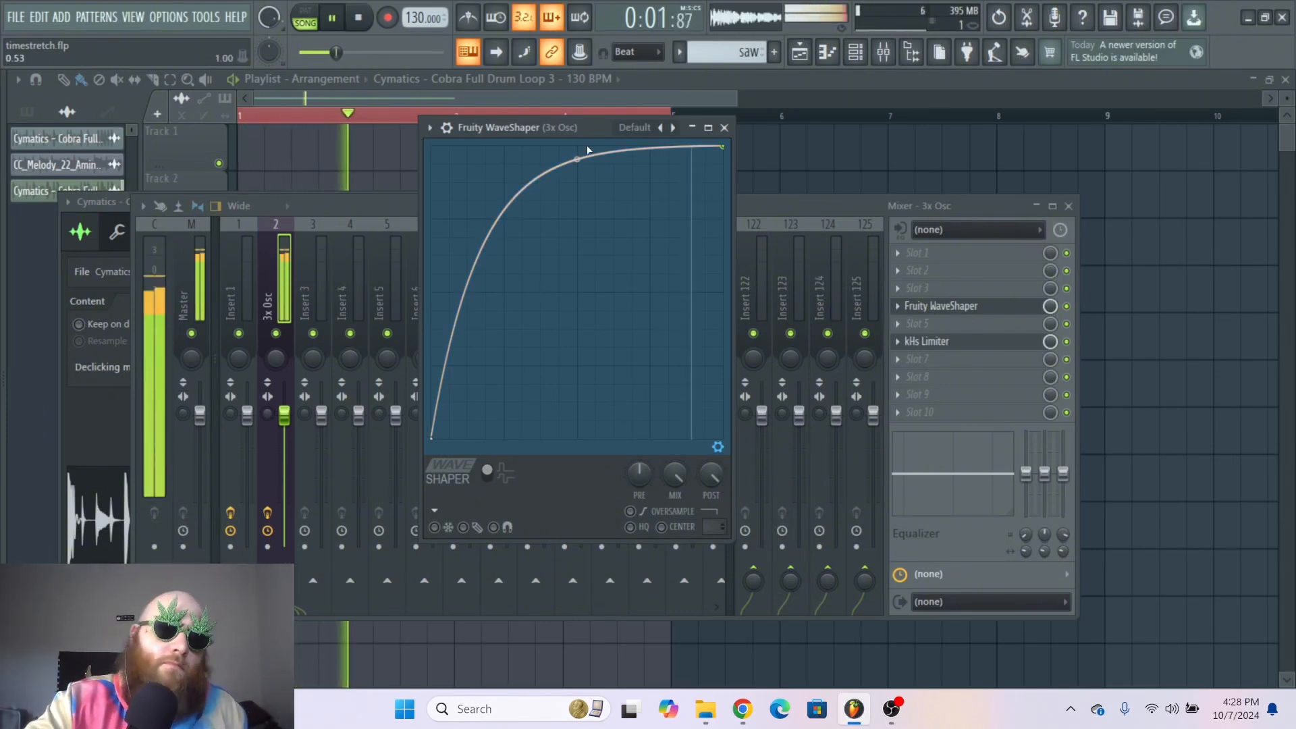
key(space)
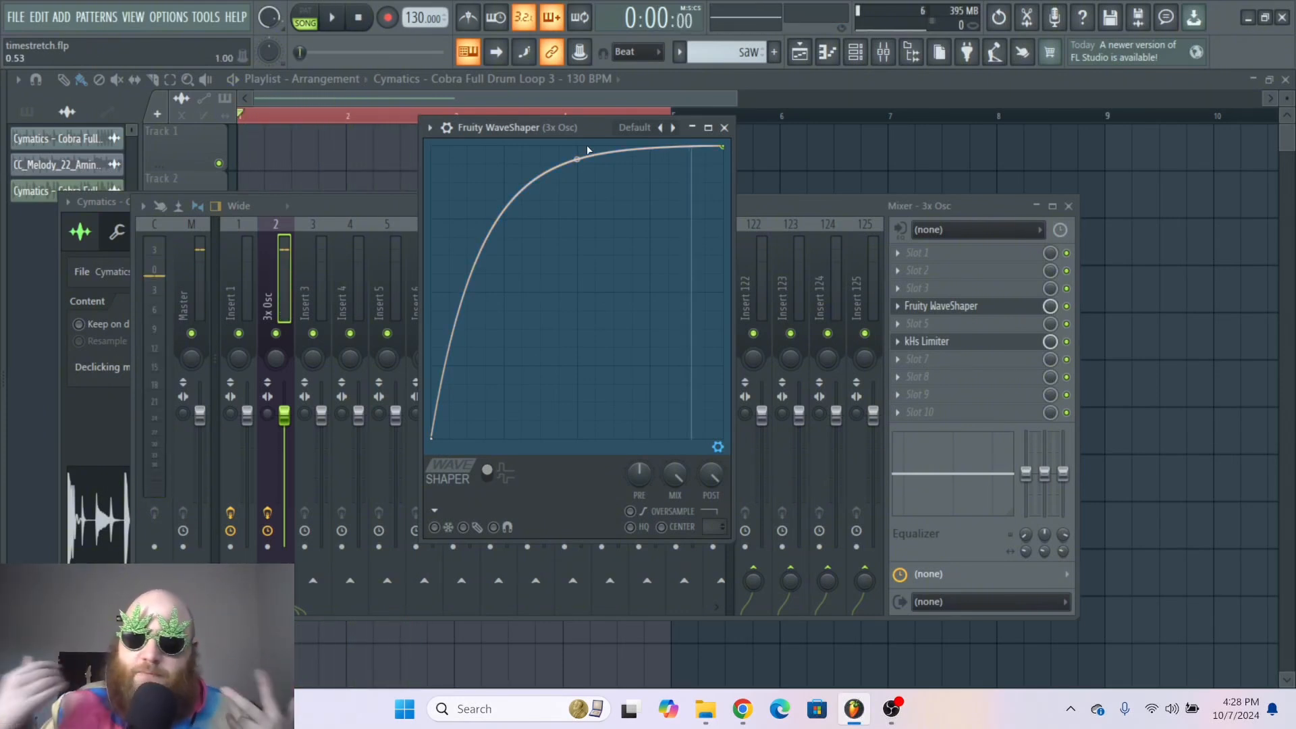
Step: Lower the center point slightly and add many points to carve a jagged zigzag into the curve's upper part
drag(578, 160, 577, 193)
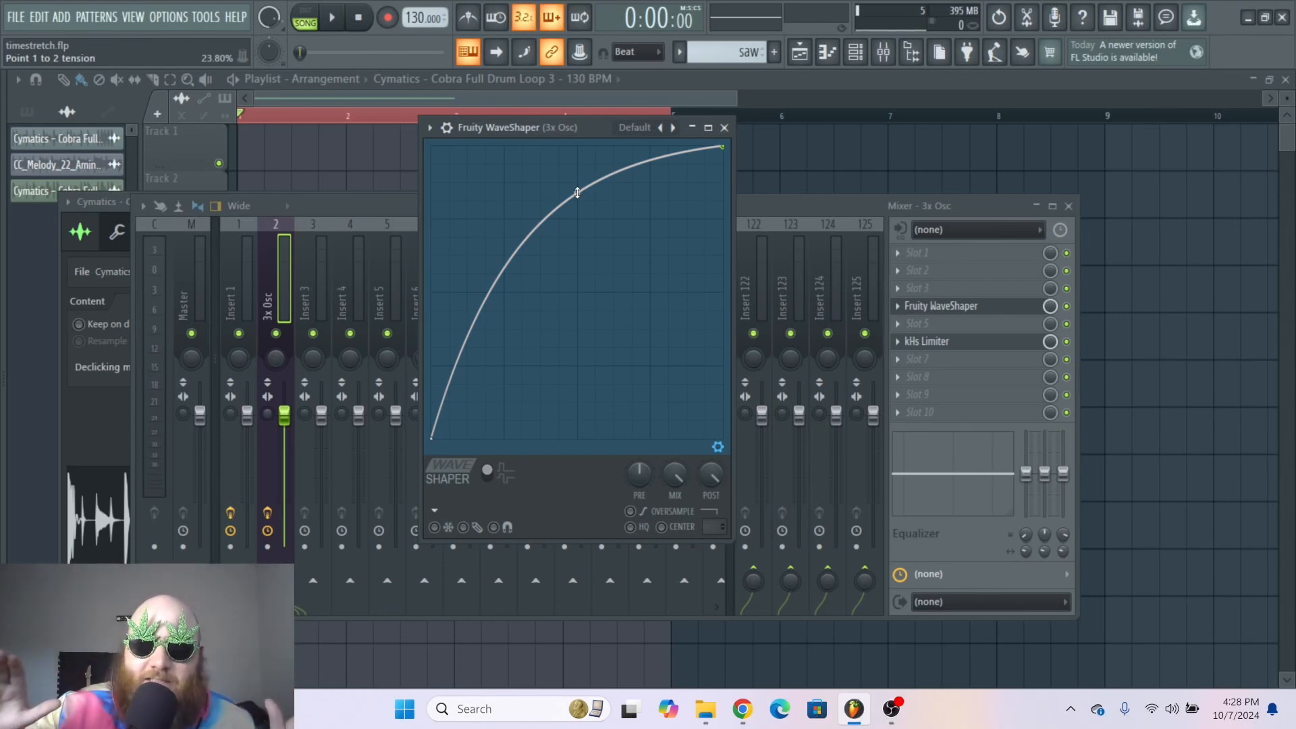
right_click(452, 206)
right_click(468, 287)
right_click(482, 189)
right_click(508, 317)
right_click(512, 186)
right_click(524, 241)
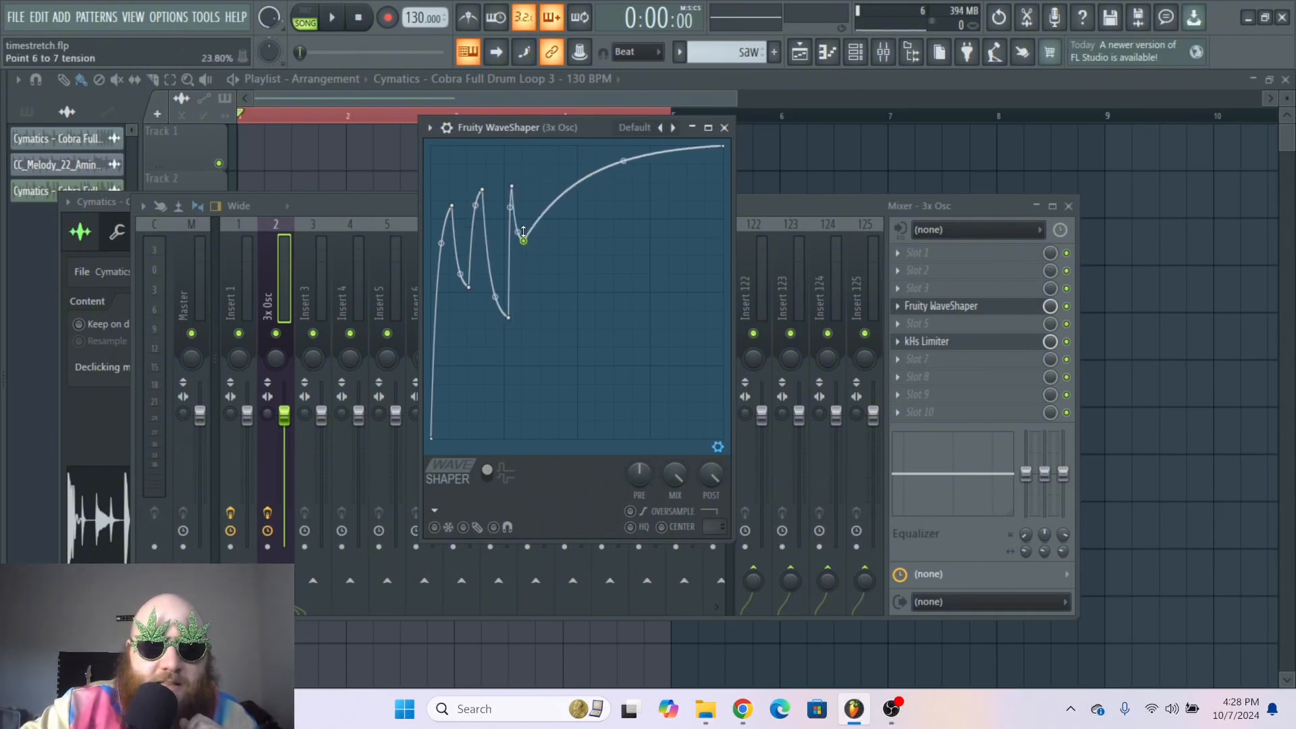
right_click(518, 163)
right_click(546, 154)
right_click(553, 232)
right_click(578, 165)
right_click(588, 237)
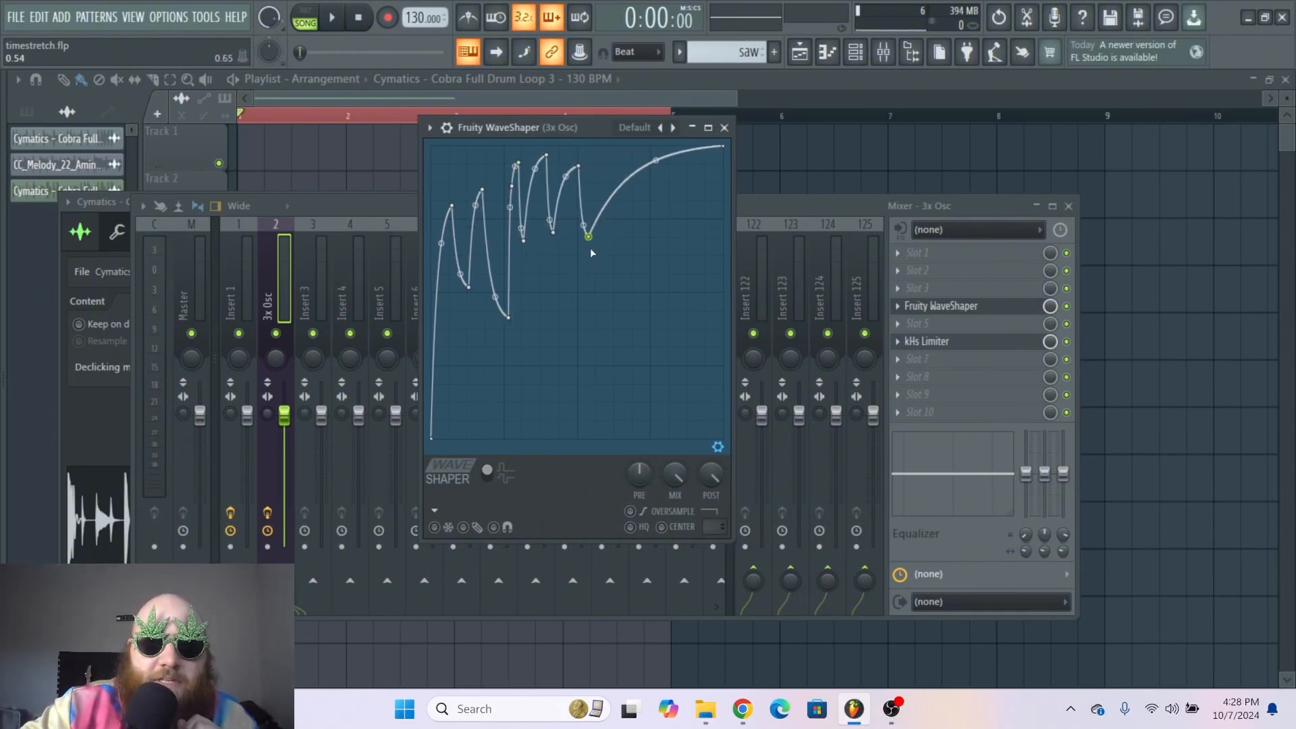
right_click(567, 283)
right_click(594, 172)
right_click(603, 243)
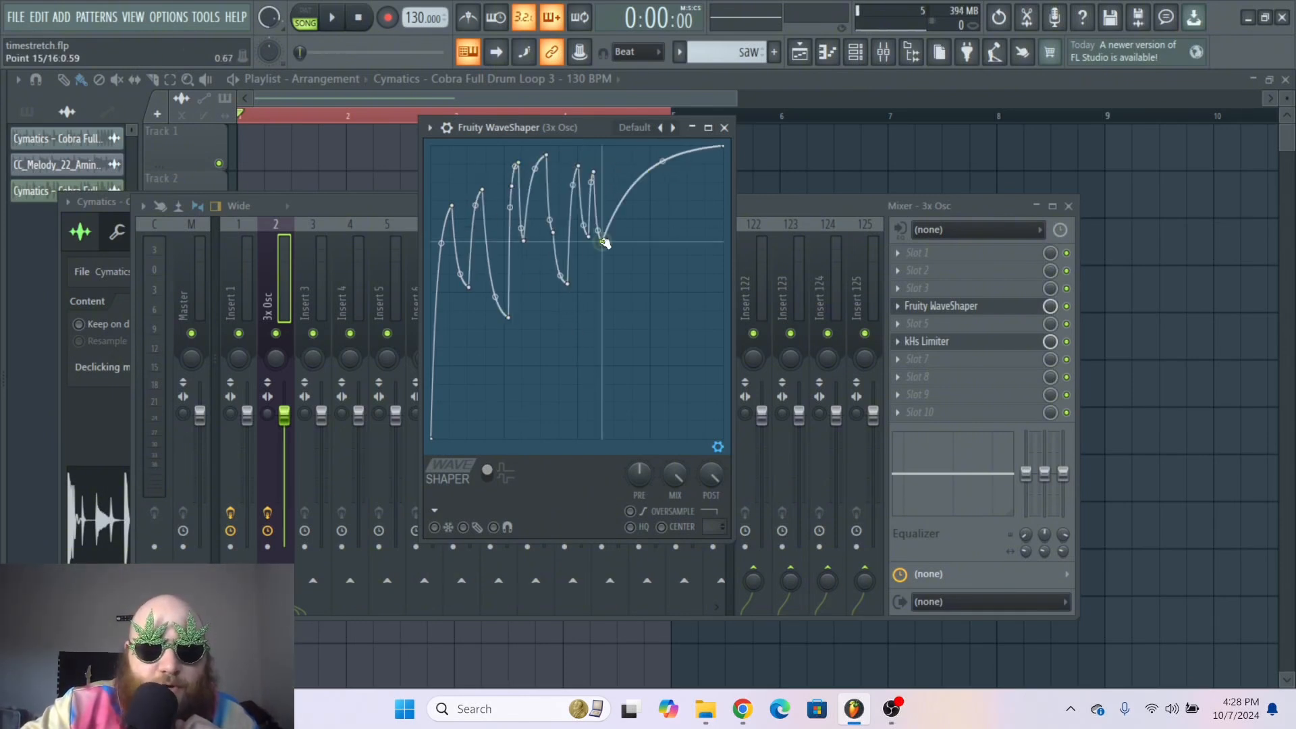
right_click(616, 150)
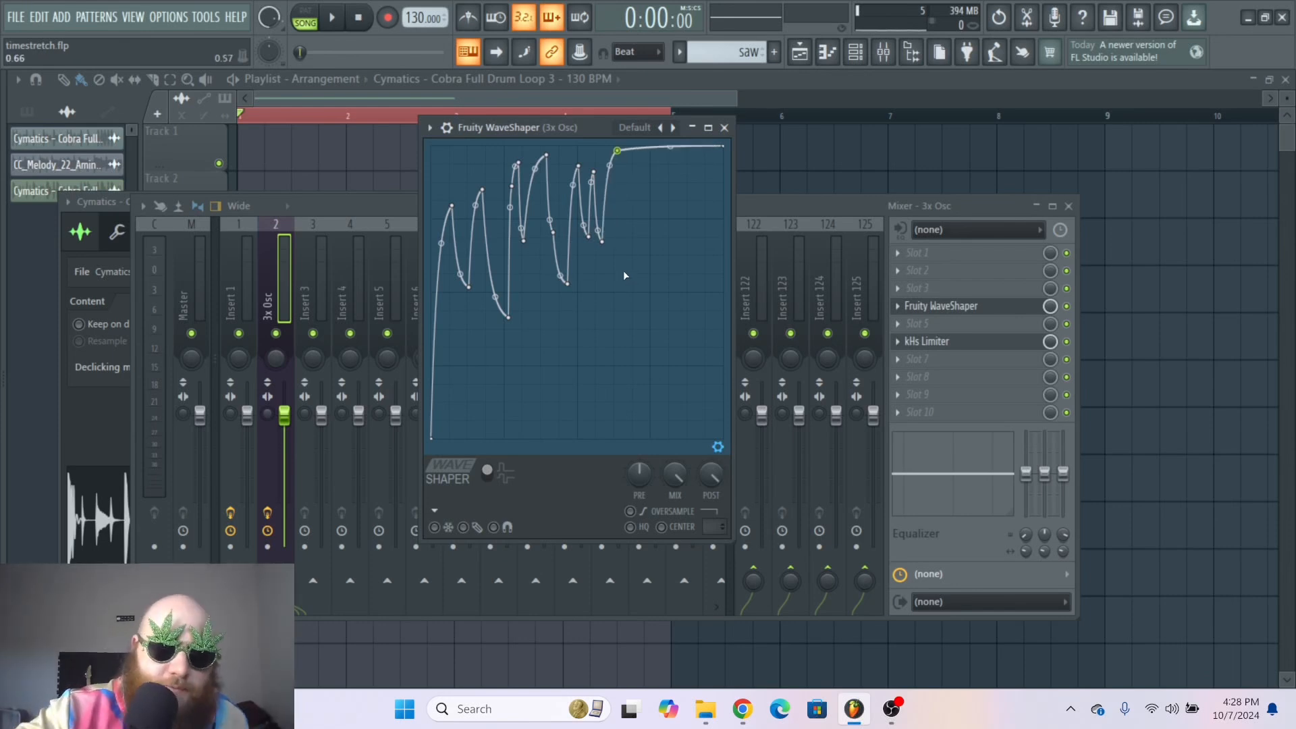
Step: Play the loop with the jagged shape, then reset the WaveShaper to its Default preset
key(space)
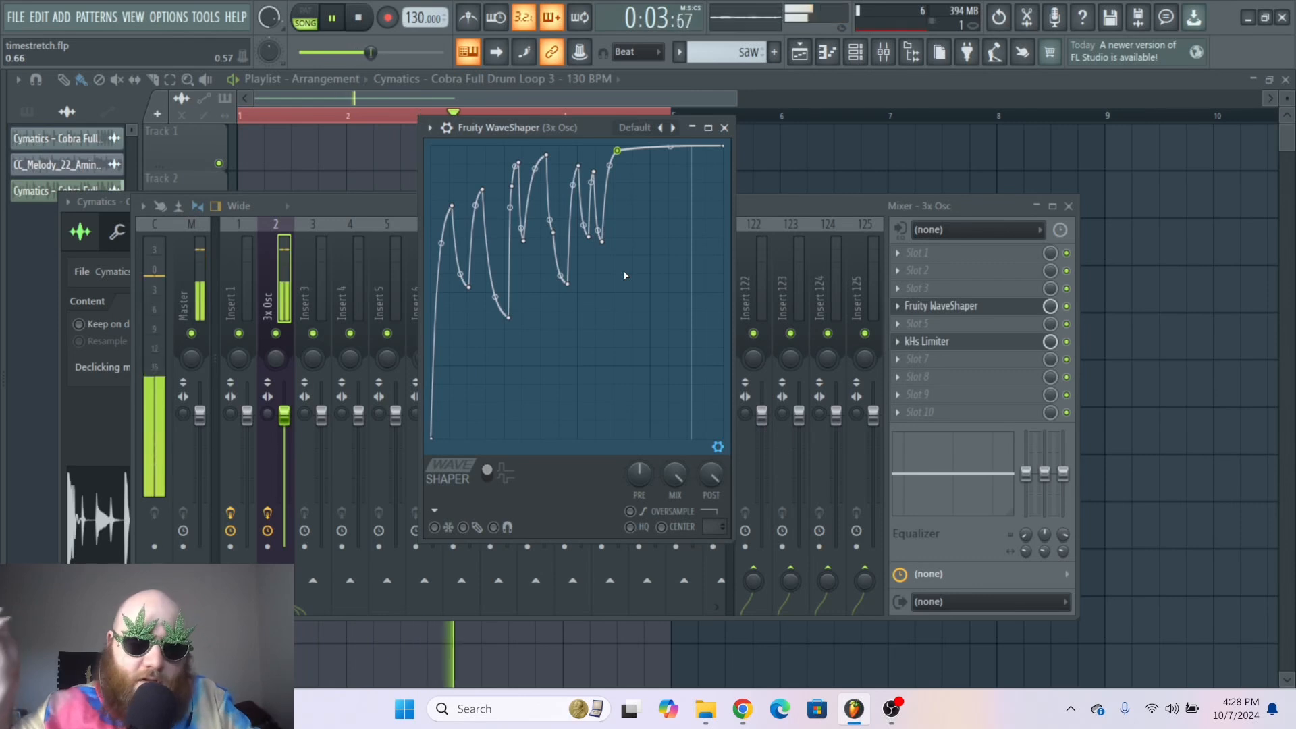
key(space)
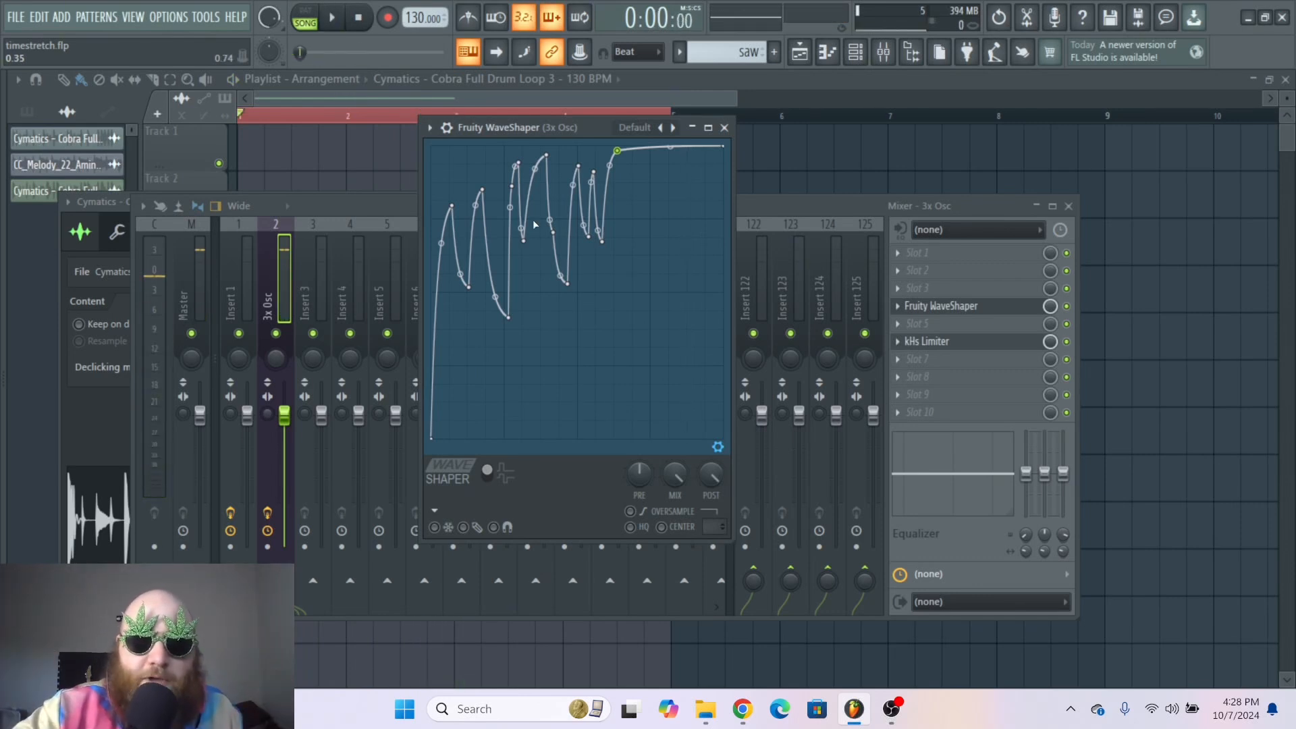
click(429, 127)
mouse_move(540, 192)
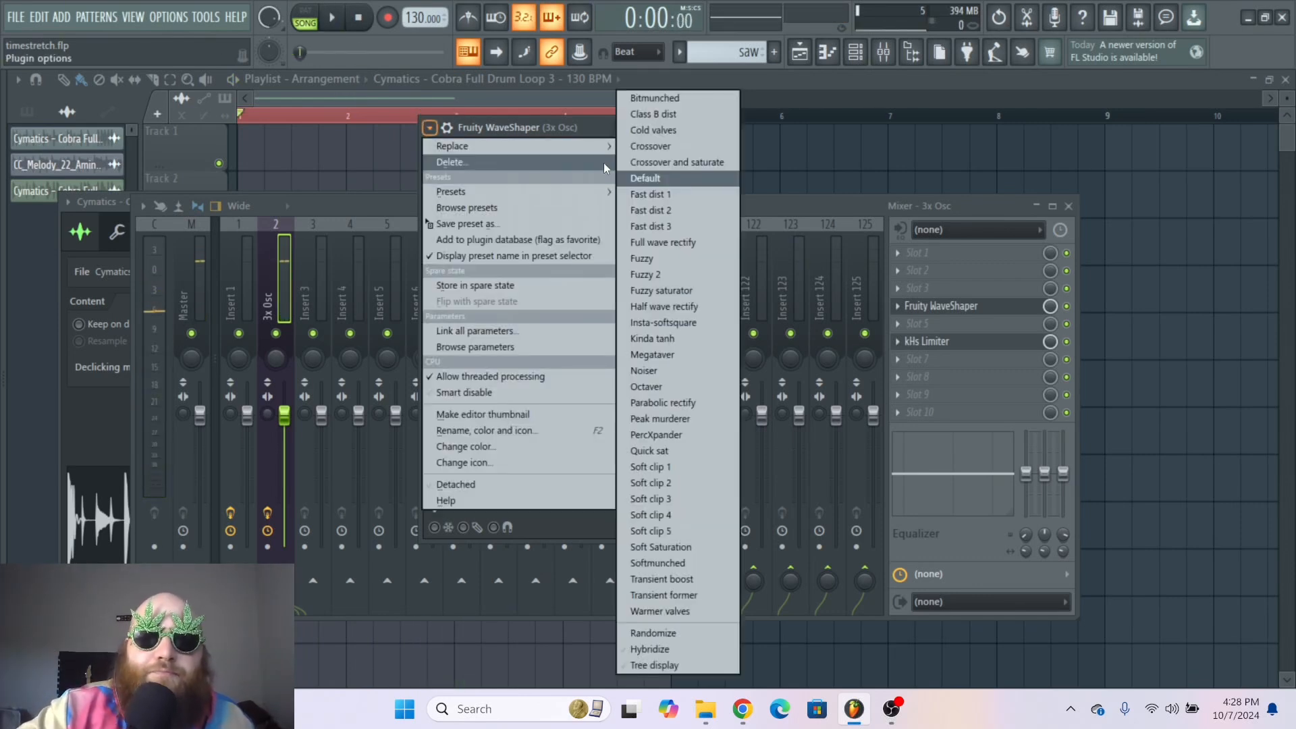
click(646, 178)
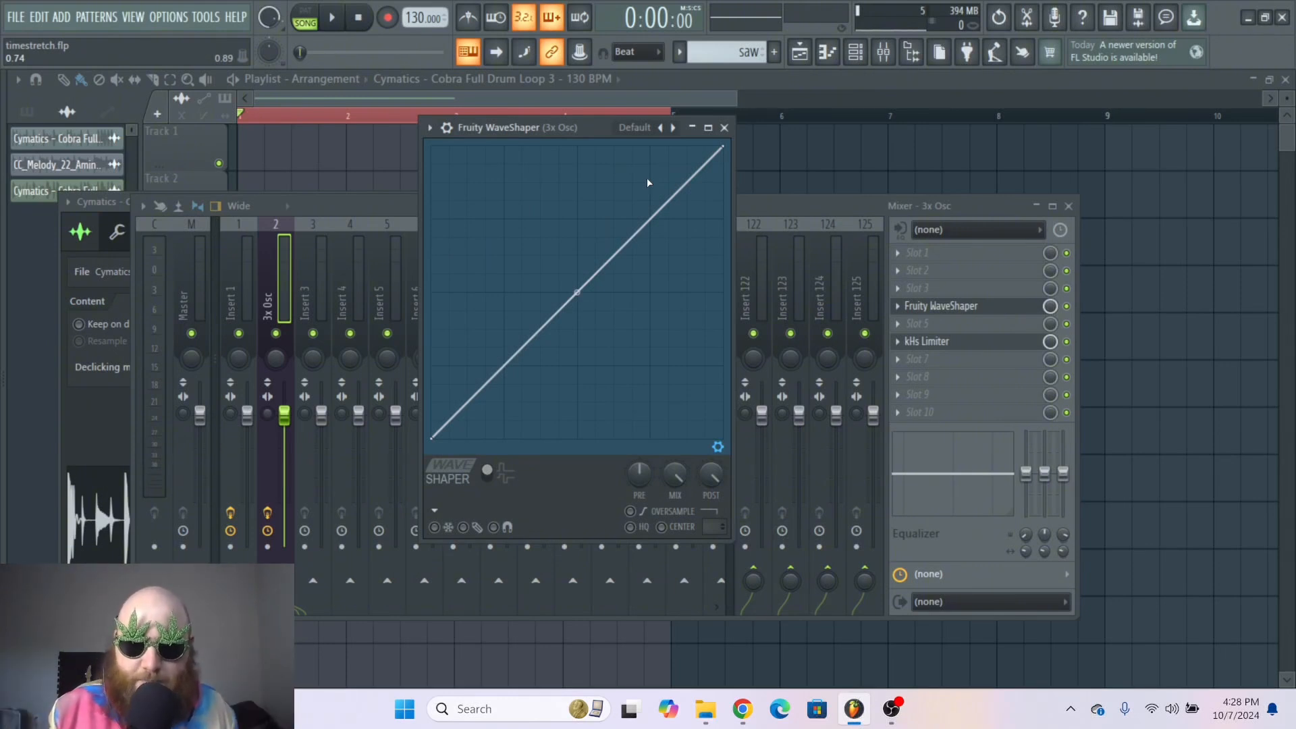
Step: Add points to sketch a new zigzag of peaks and dips near the start of the curve
right_click(474, 204)
right_click(487, 284)
right_click(499, 184)
right_click(532, 282)
right_click(540, 166)
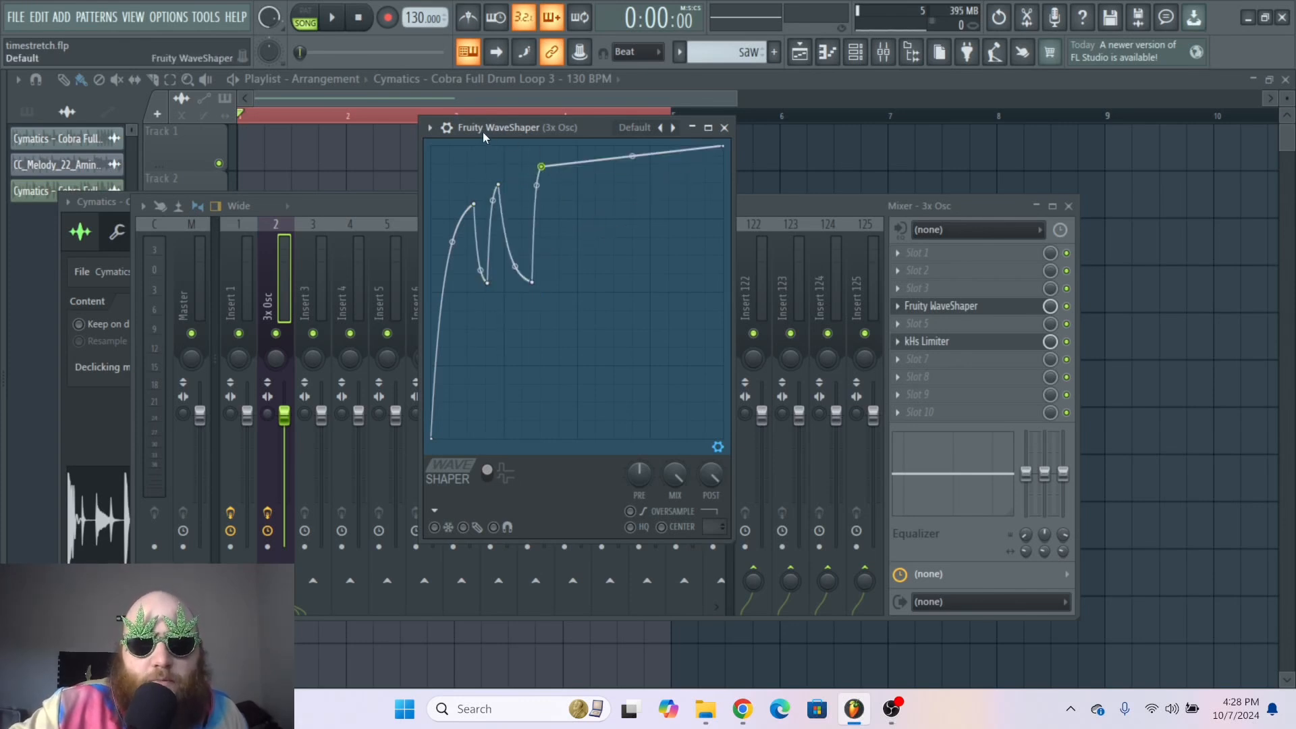
Step: Reset the WaveShaper to its Default preset
click(429, 127)
mouse_move(466, 193)
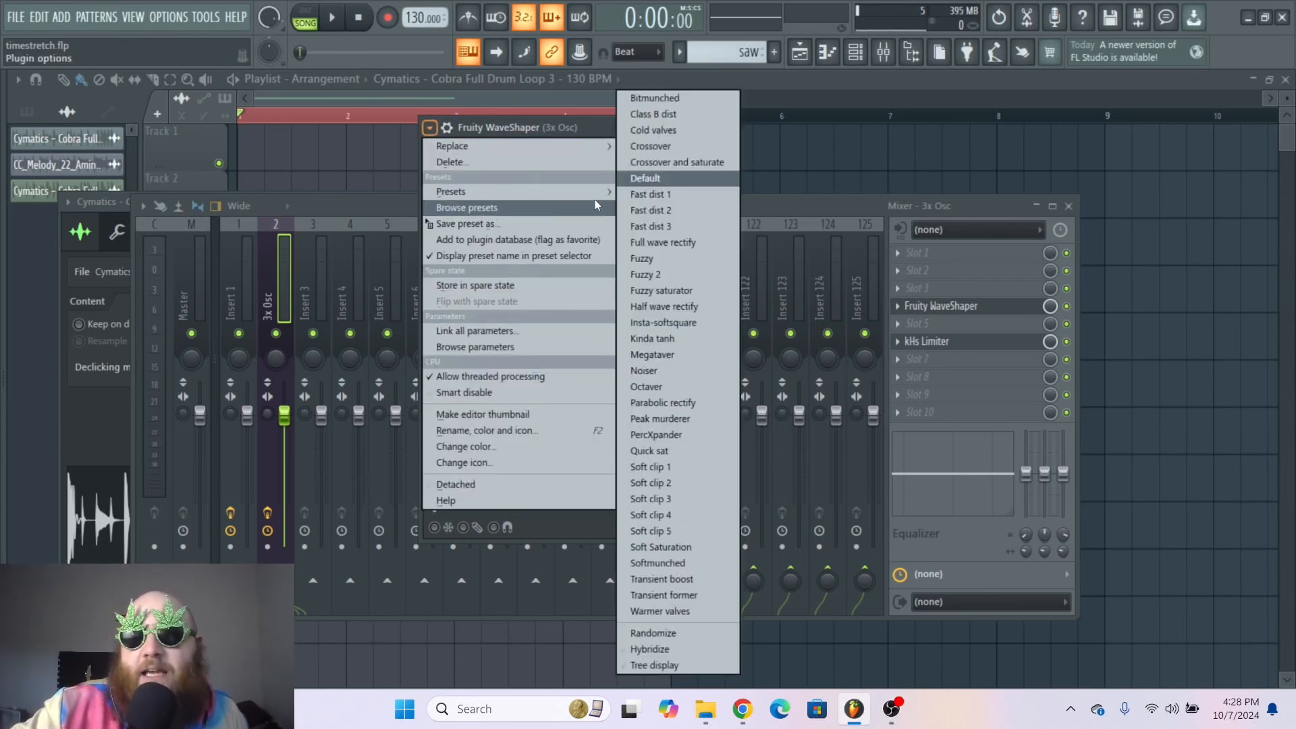
click(651, 173)
Step: Pull the center point up to the top and back down to the straight diagonal
drag(577, 292, 577, 147)
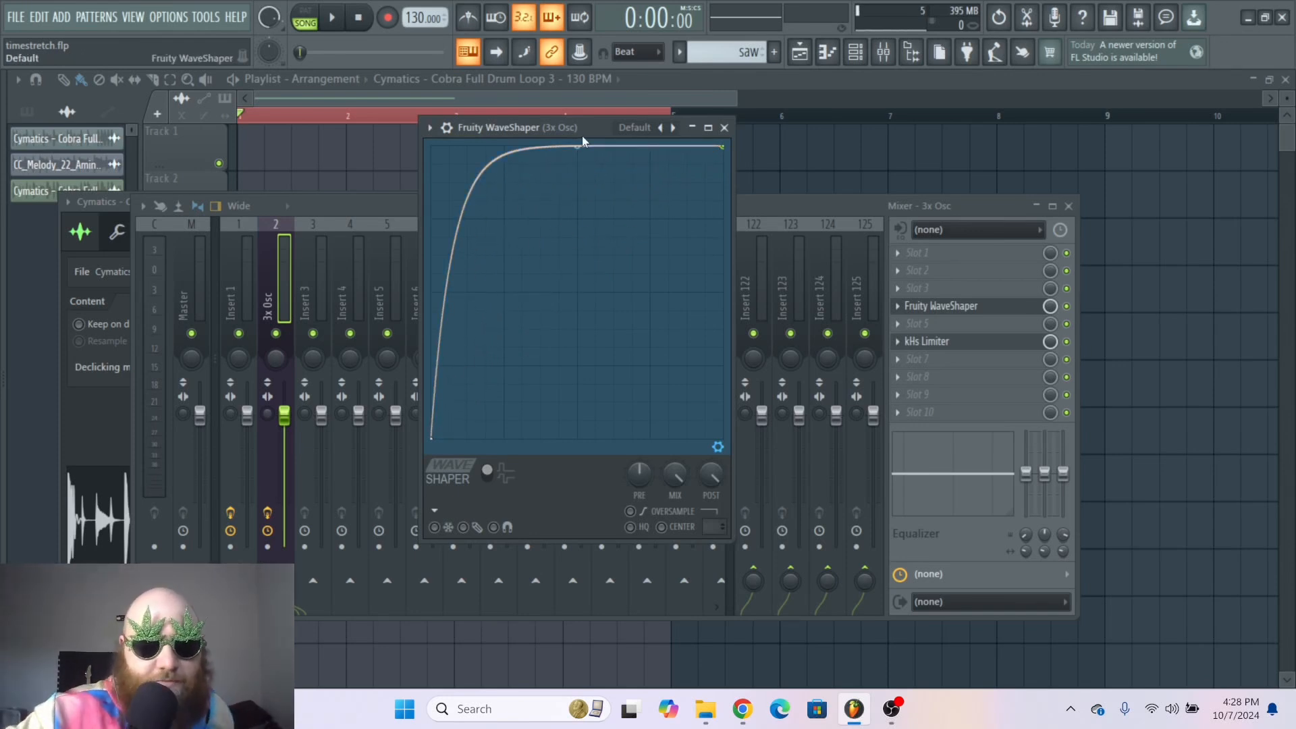
drag(582, 137, 577, 276)
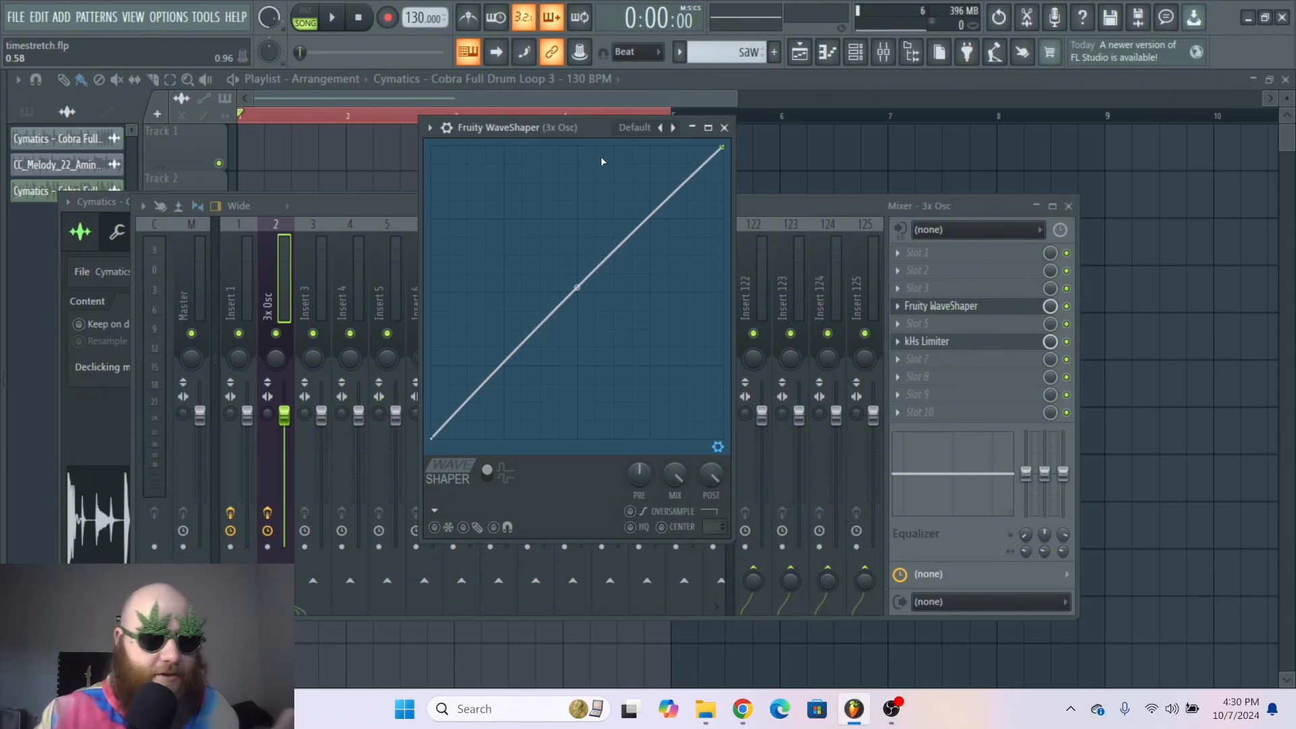
Step: Add a point and drag it to the top-left corner, flattening the curve into a full-level line, and shift the plugin window
right_click(566, 263)
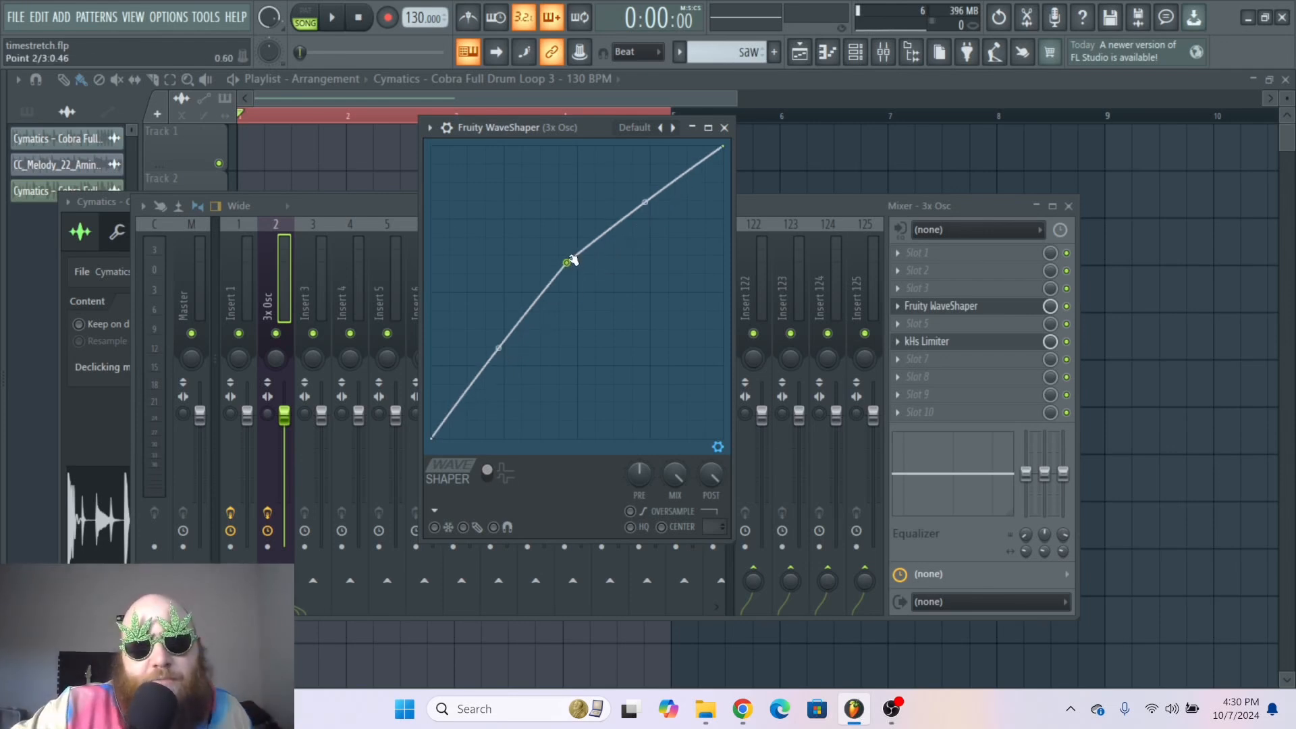
drag(567, 263, 368, 133)
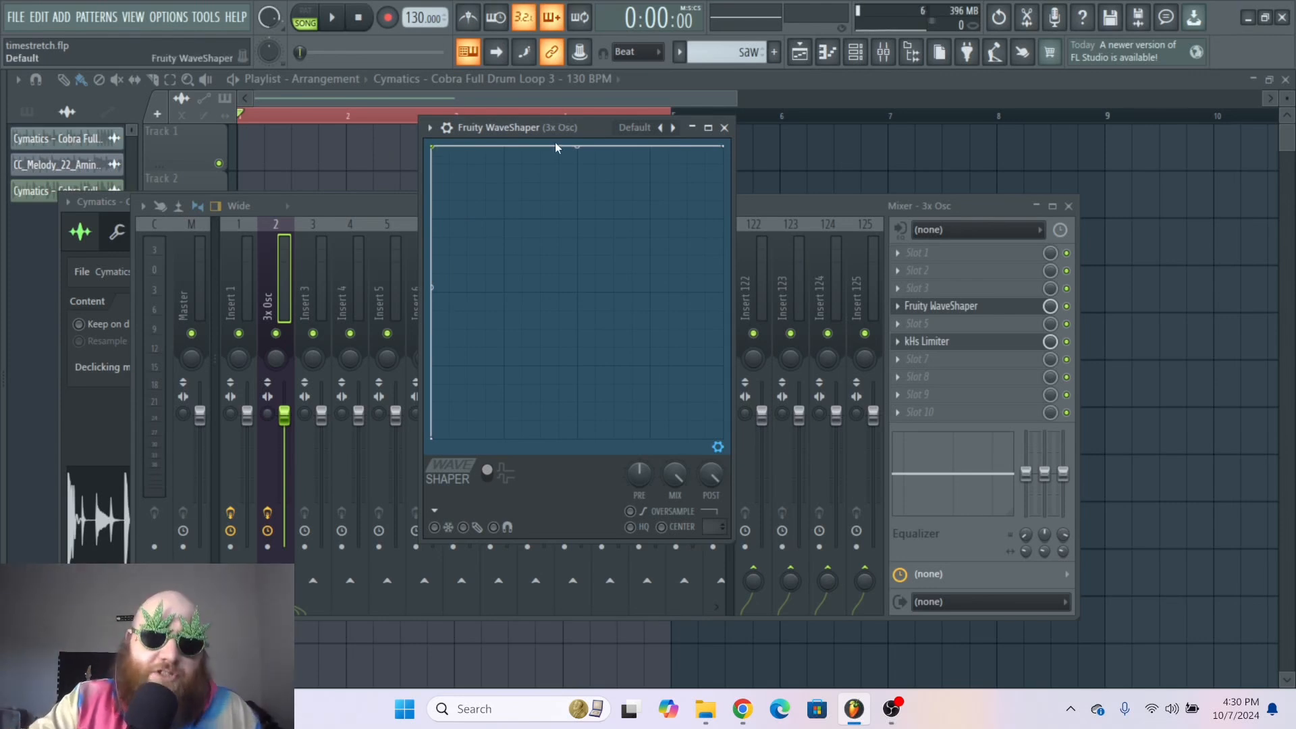
drag(548, 131, 556, 130)
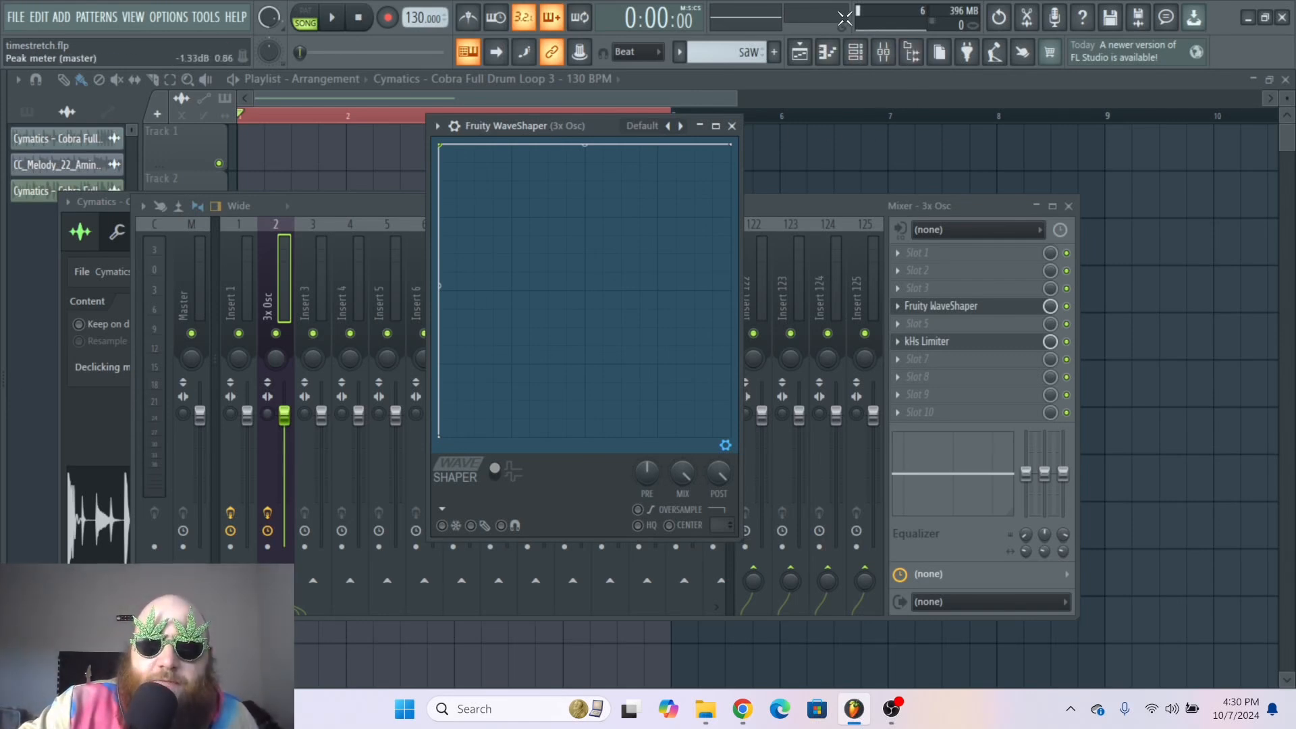
drag(592, 122, 591, 125)
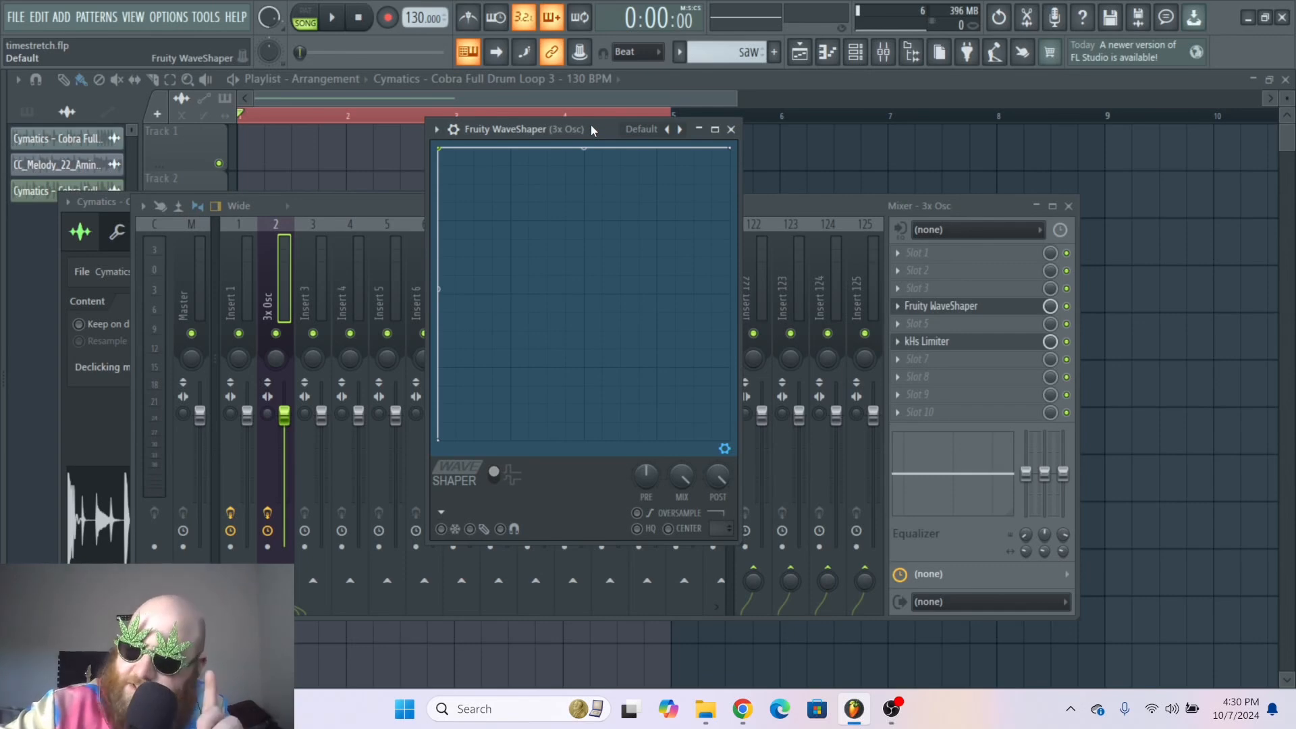
Step: Play the loop with the flattened curve, then remove the added point to restore the straight diagonal
key(space)
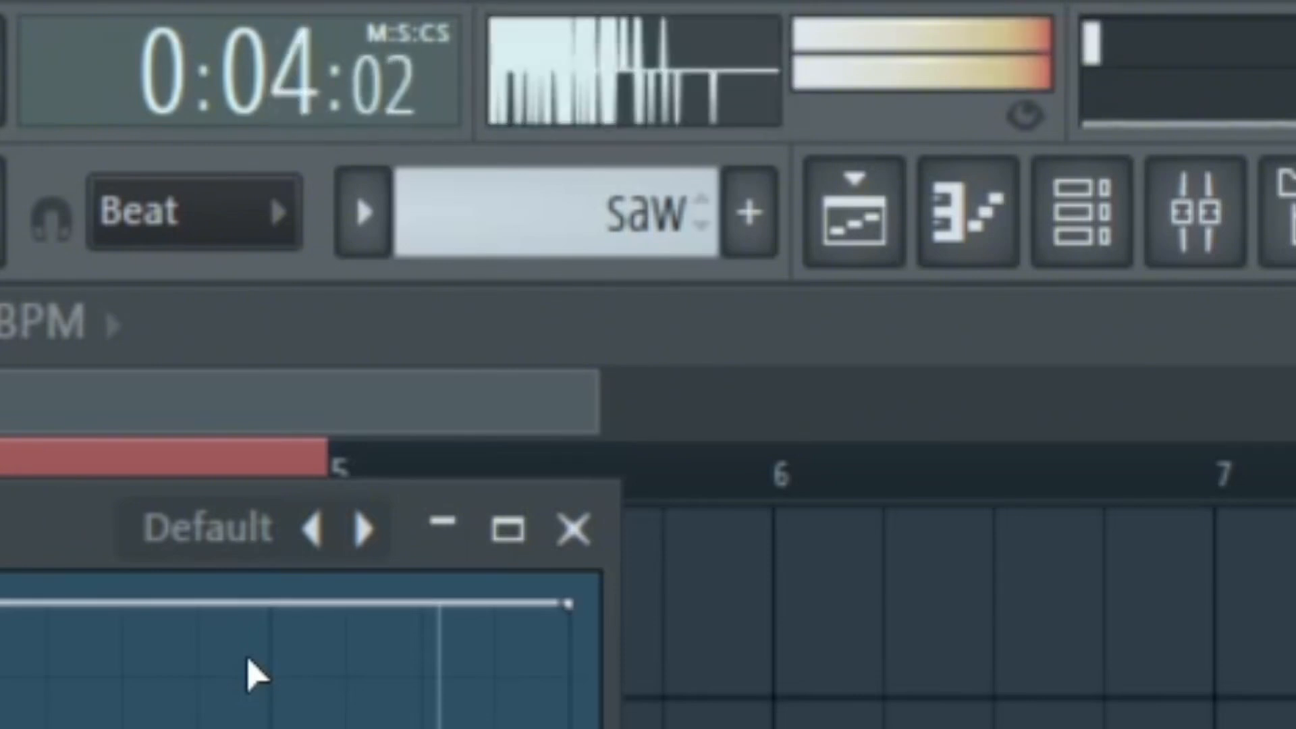
key(space)
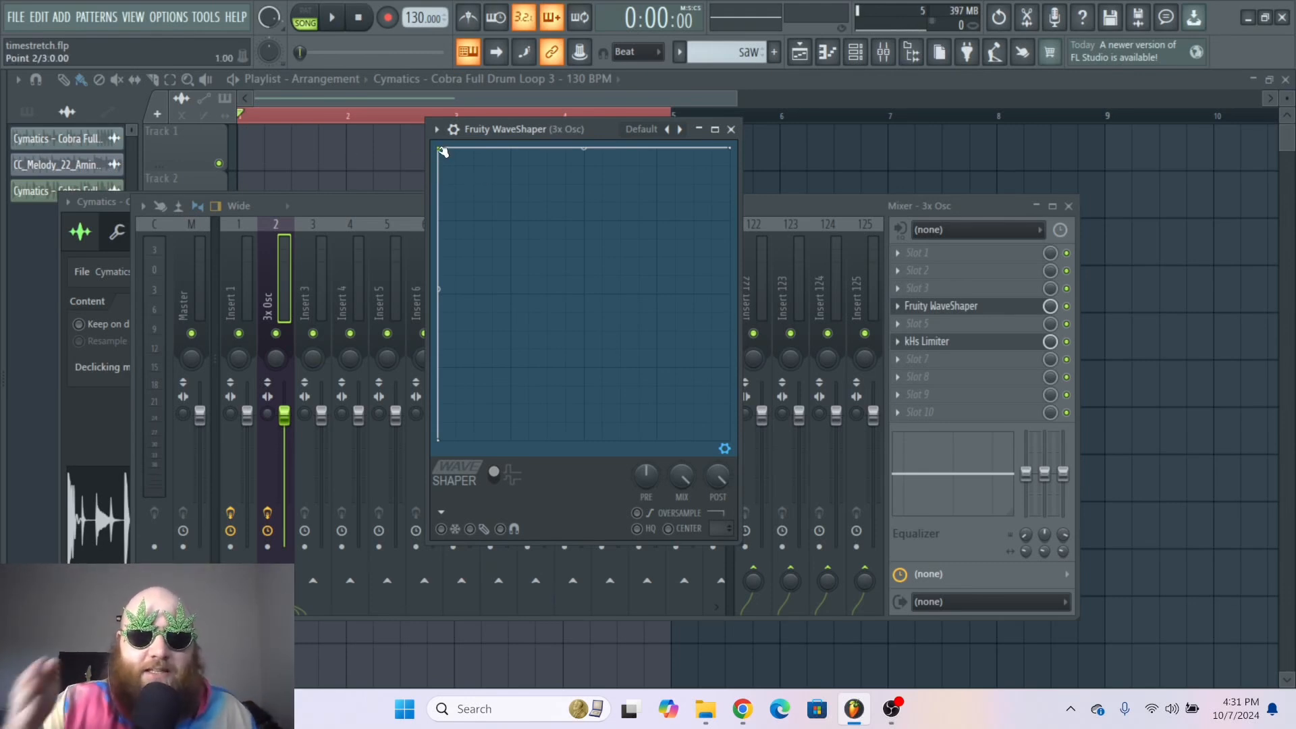
mouse_move(442, 150)
mouse_down()
mouse_move(453, 145)
mouse_move(424, 137)
mouse_up()
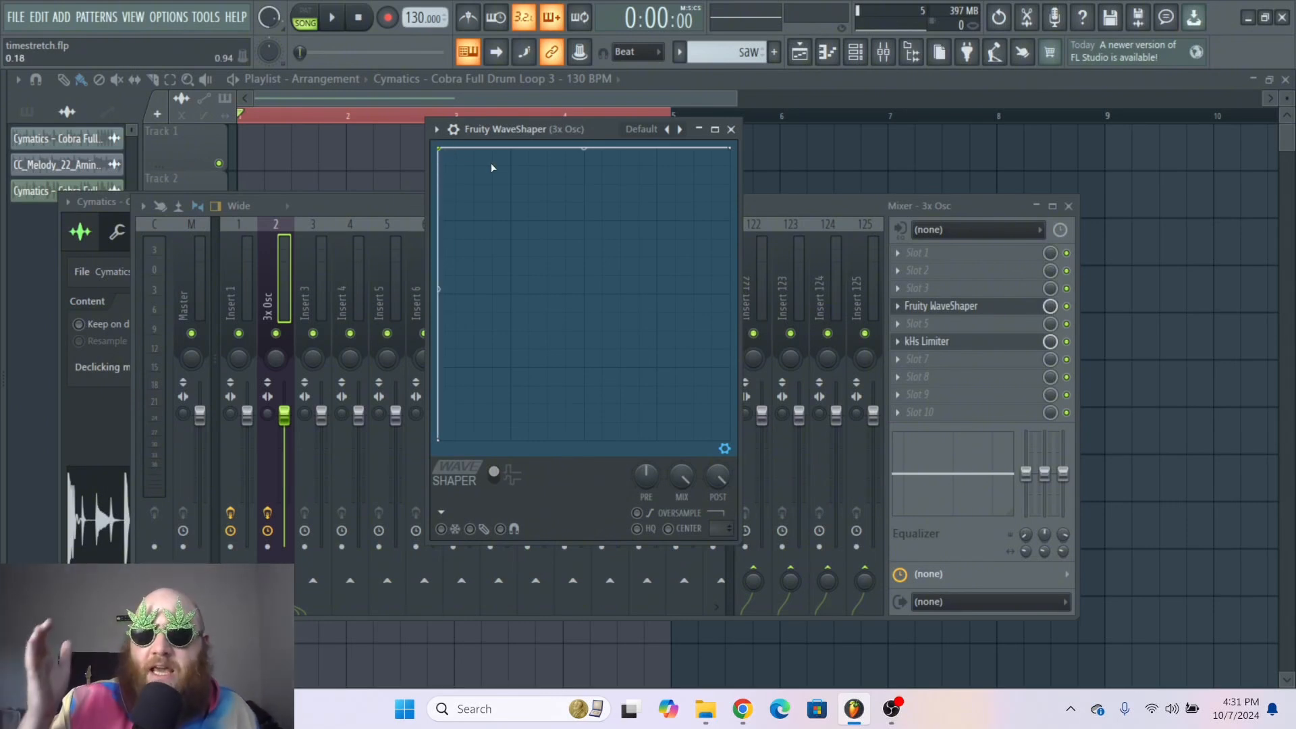
right_click(440, 146)
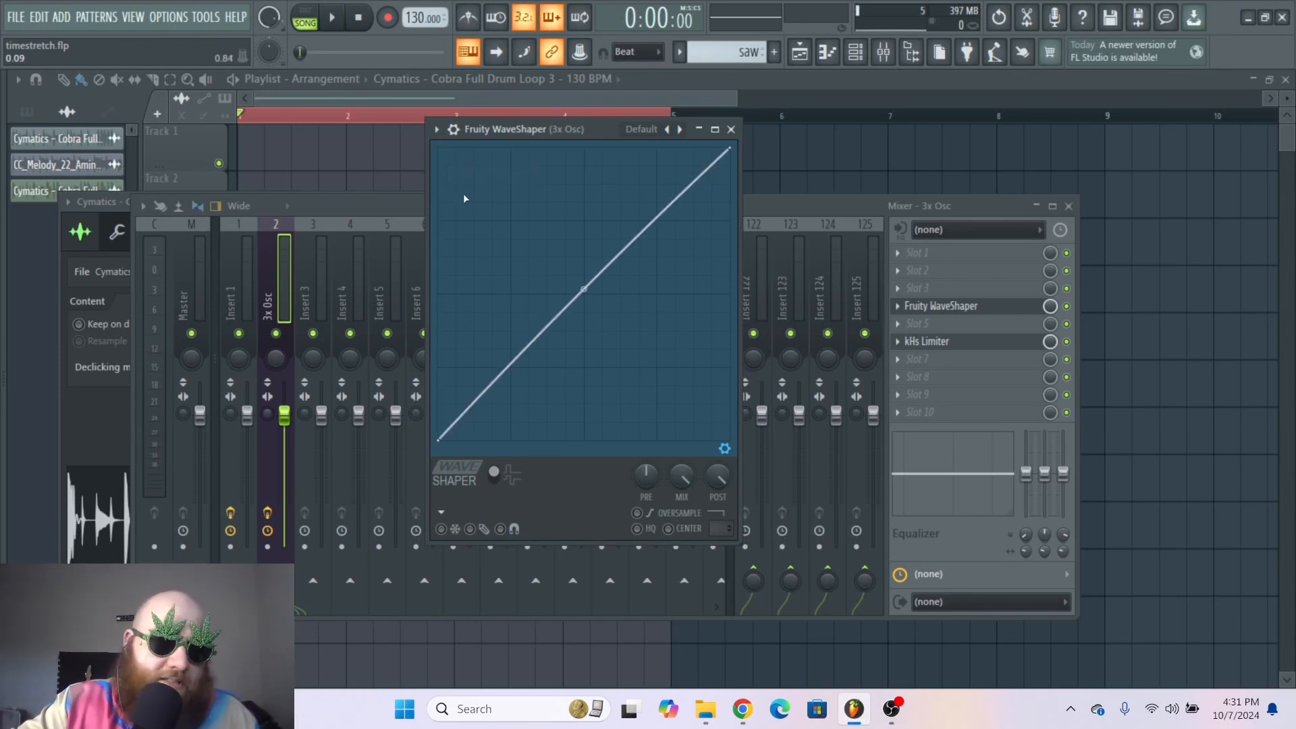
Step: Drag the first point toward the top-left and add points to draw a zigzag of peaks and dips along the curve
mouse_move(446, 153)
mouse_down()
mouse_move(472, 145)
mouse_move(452, 148)
mouse_up()
right_click(471, 237)
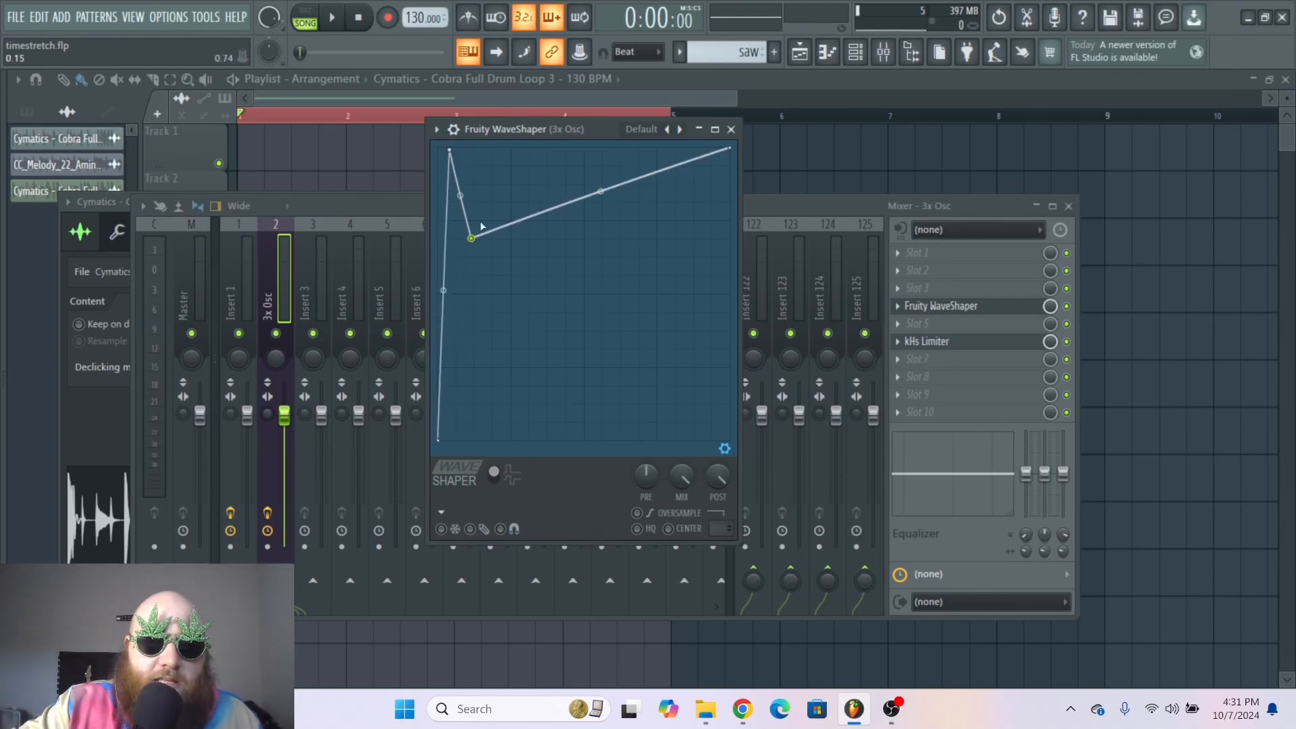
right_click(496, 165)
right_click(528, 296)
right_click(551, 181)
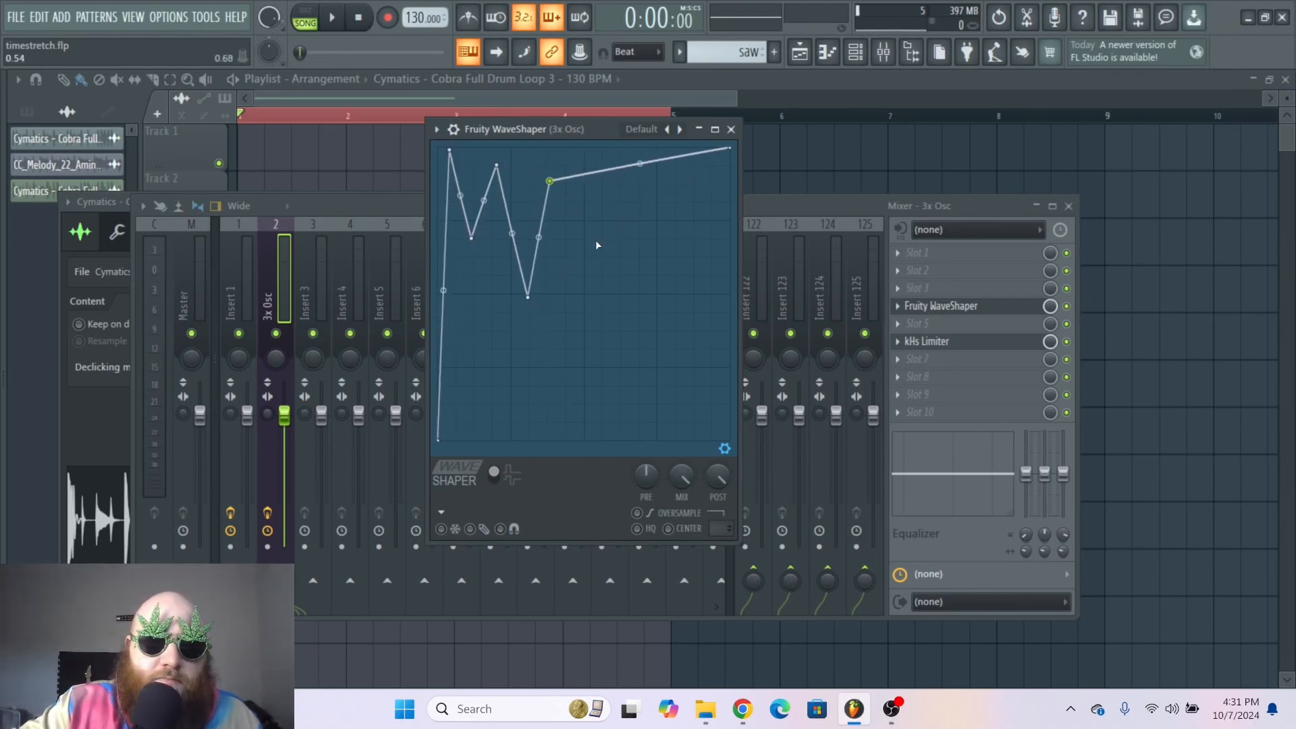
right_click(592, 299)
right_click(609, 177)
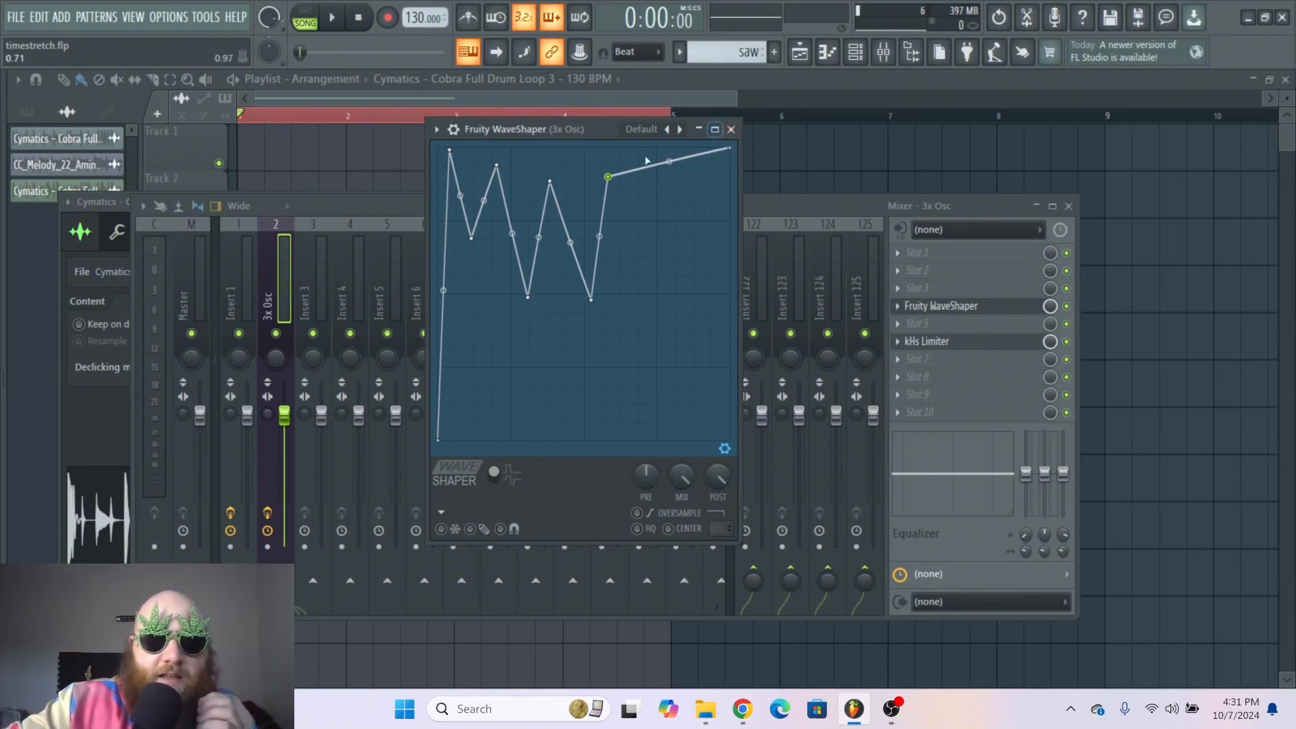
drag(591, 299, 590, 310)
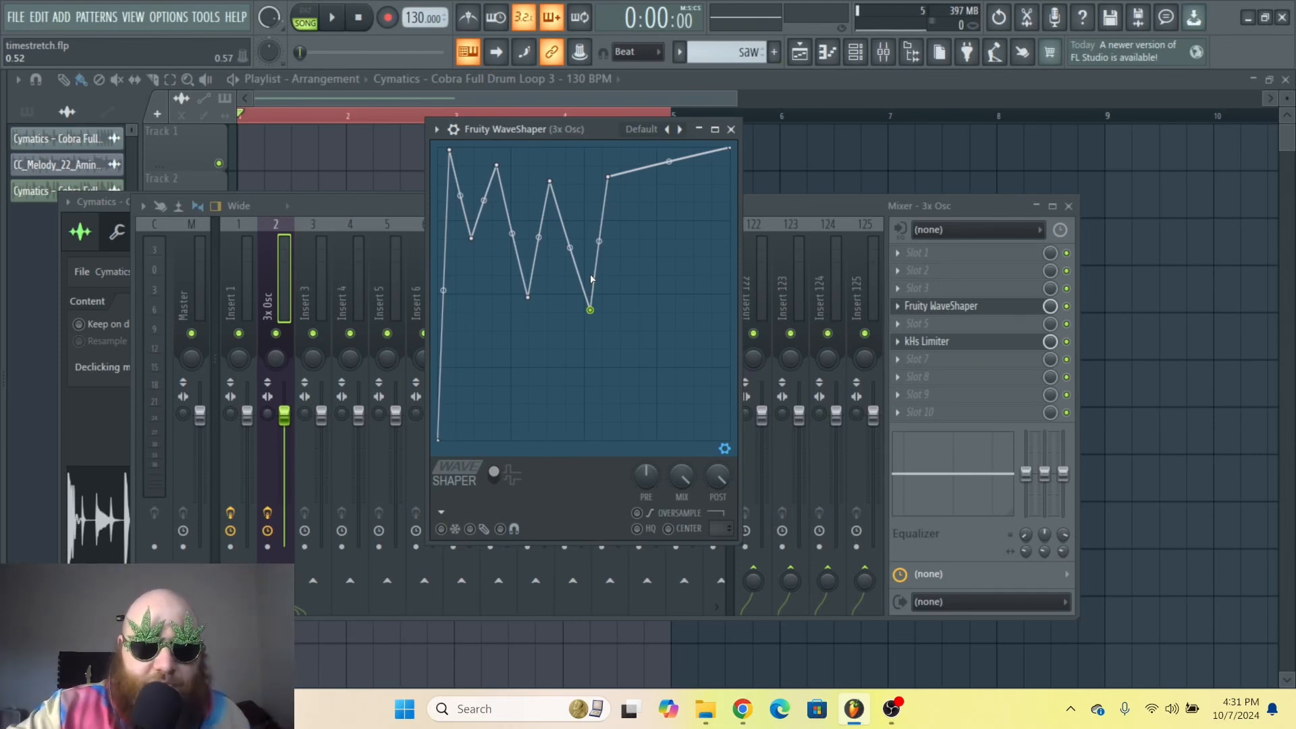
Step: Play the loop with the zigzag shape, then delete the first peak point from the curve
key(space)
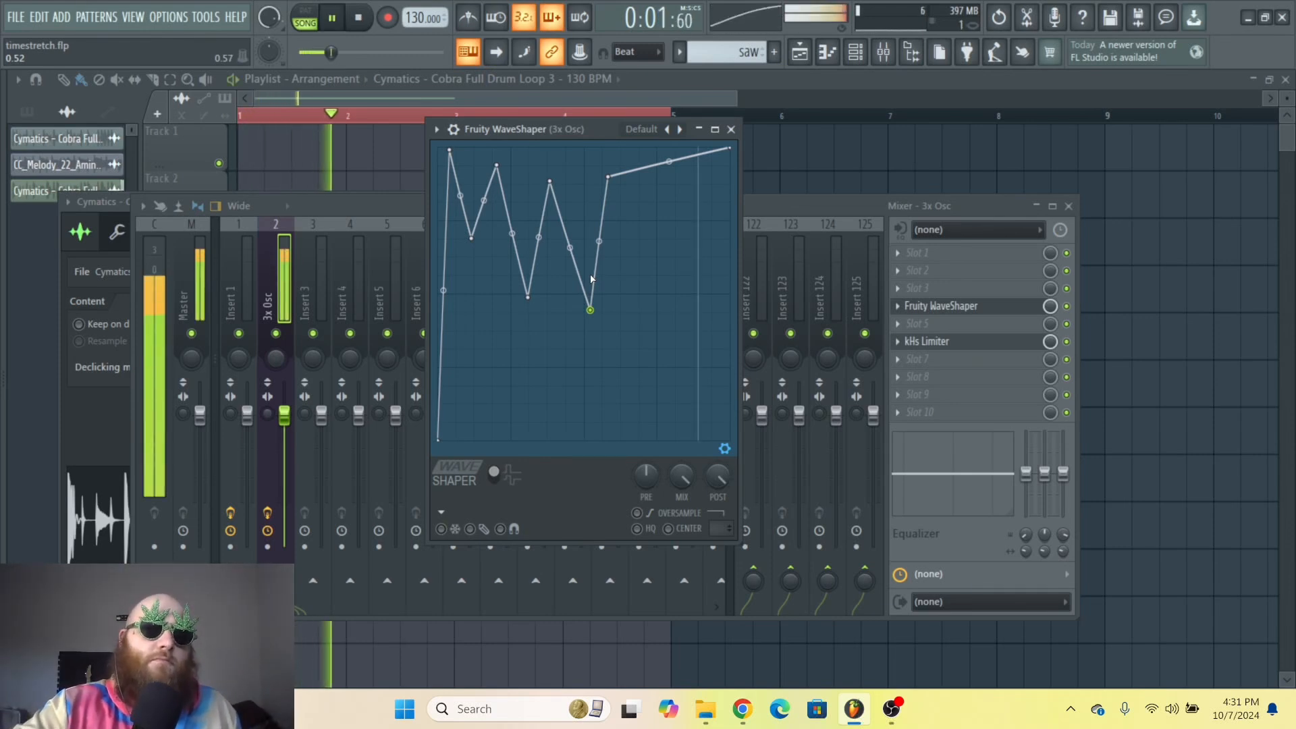
key(space)
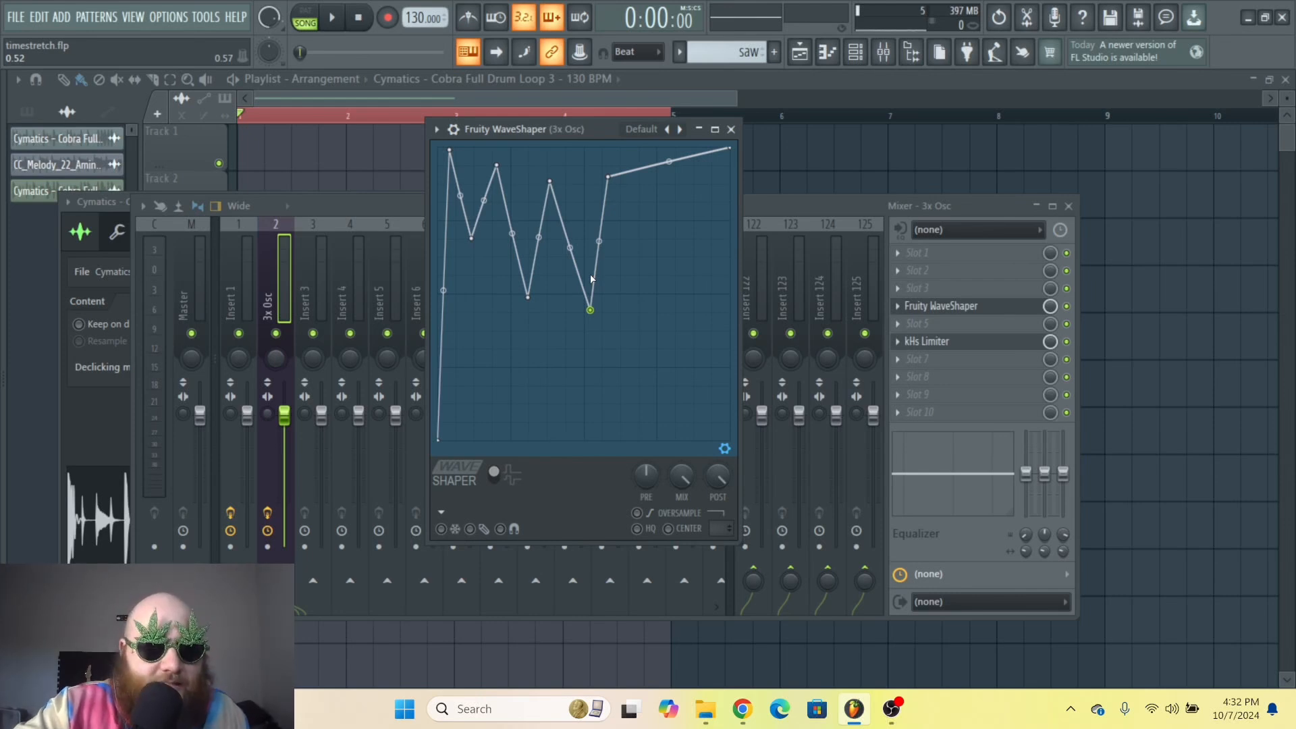
key(space)
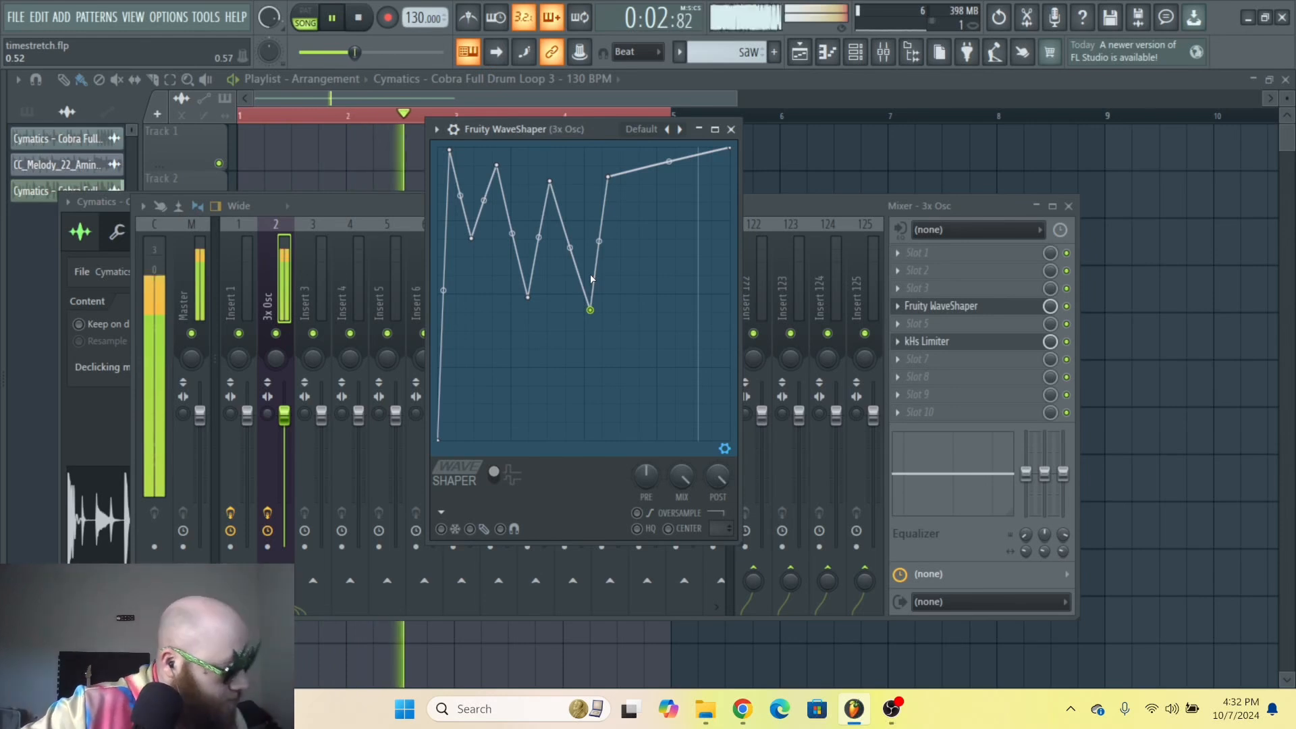
key(space)
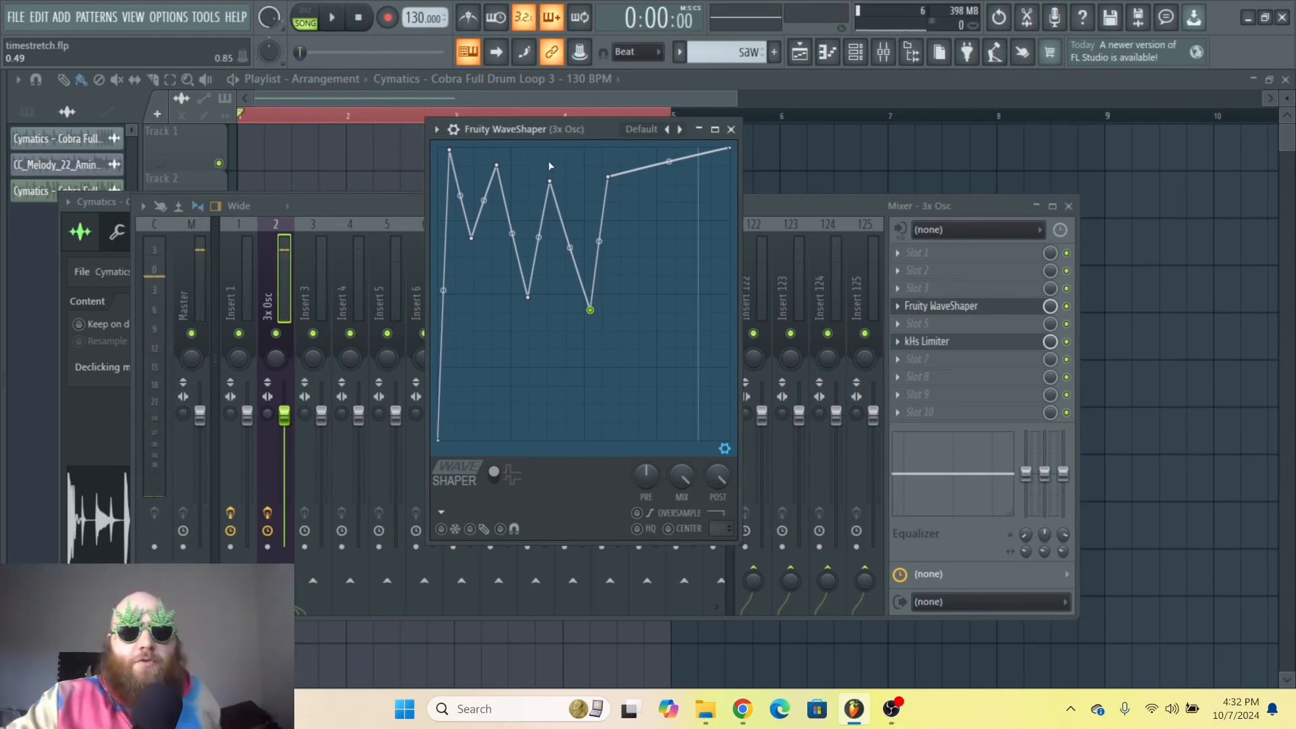
right_click(450, 150)
click(486, 175)
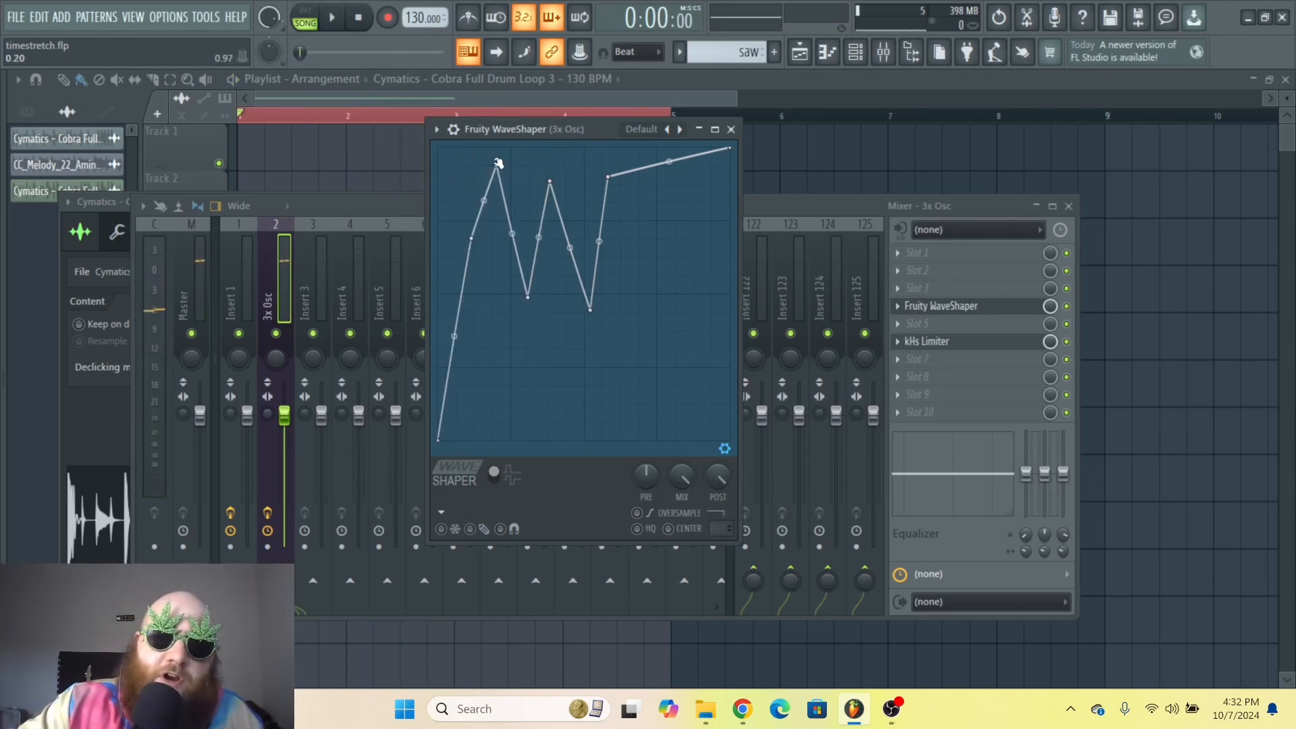
Step: Delete the zigzag's first peaks and dips from the WaveShaper curve
right_click(497, 165)
click(535, 191)
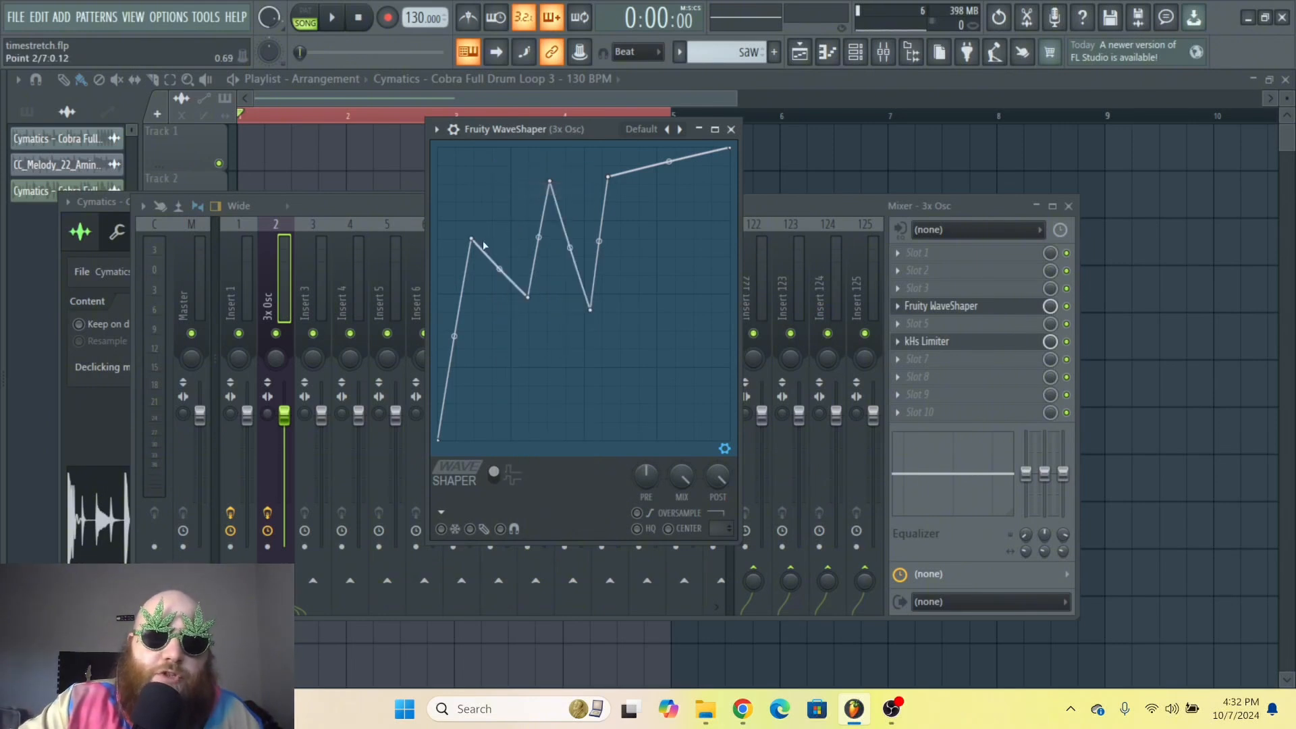
right_click(528, 297)
click(546, 318)
right_click(550, 181)
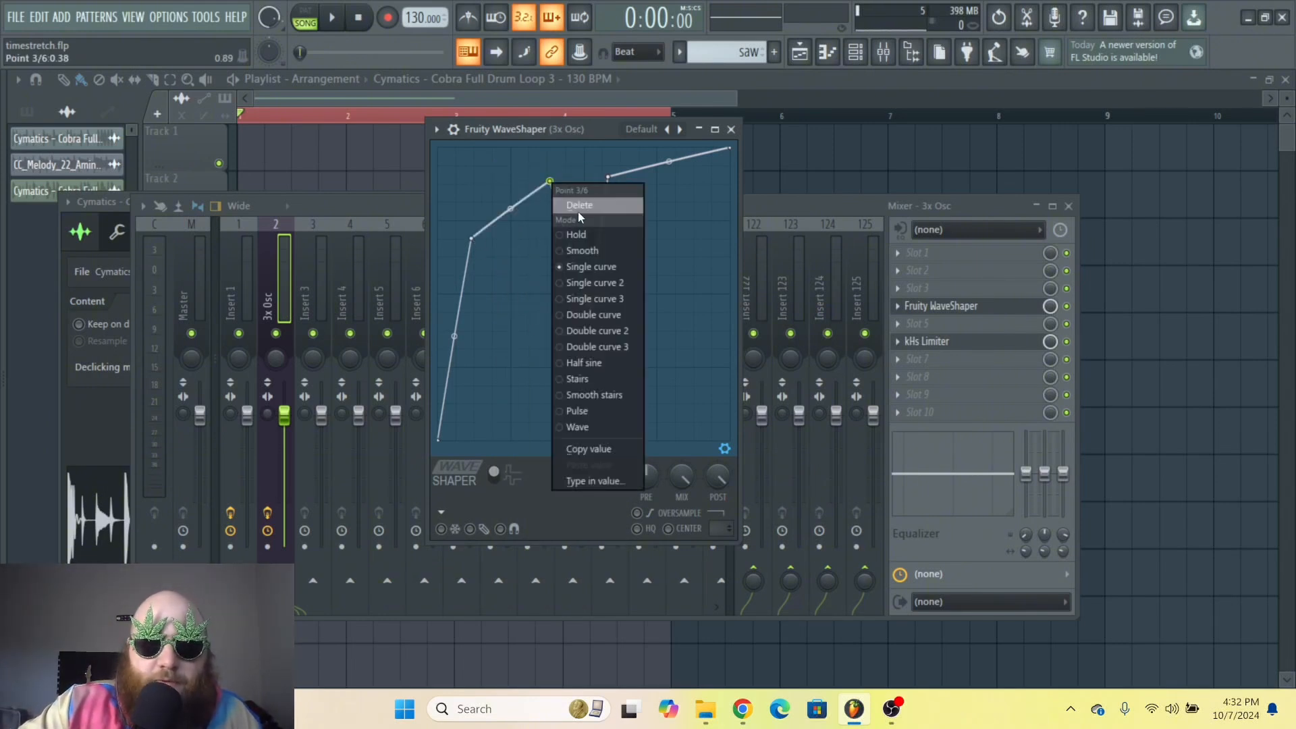
click(578, 207)
Step: Delete the remaining added points, leaving a single bend in the curve
right_click(597, 311)
click(628, 335)
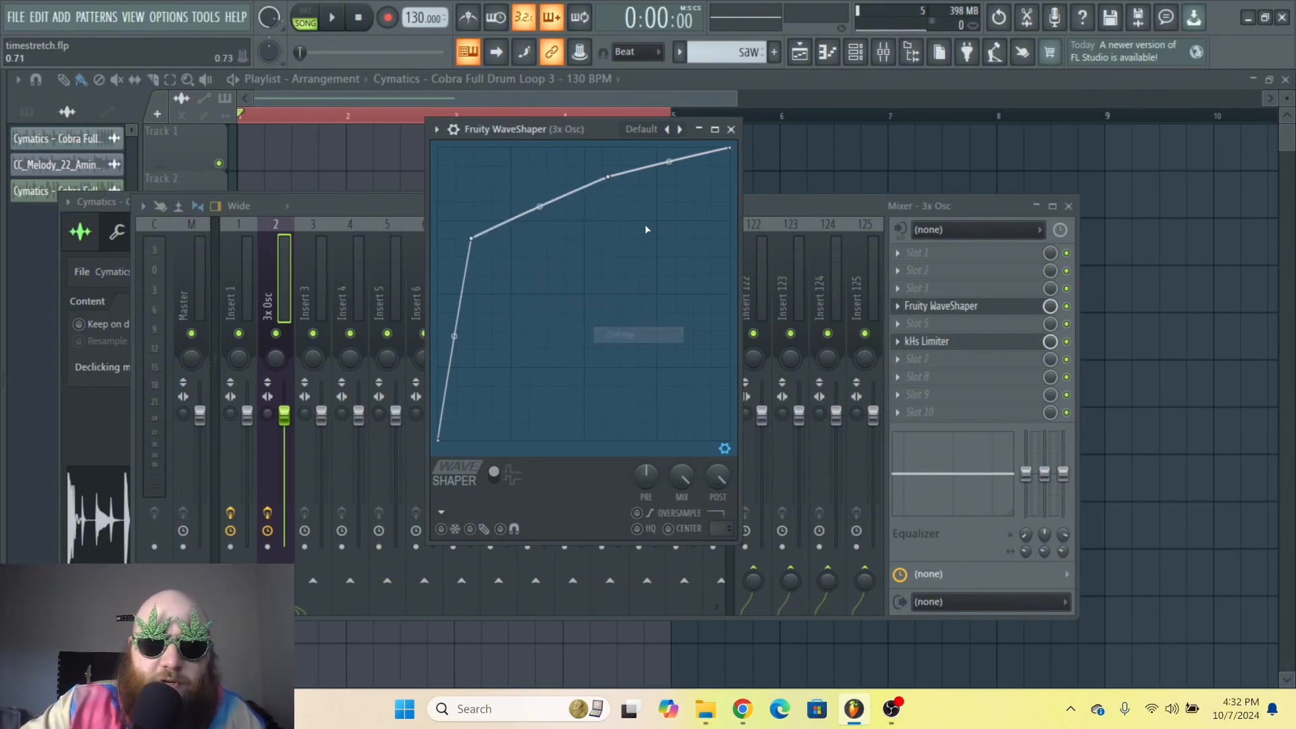
right_click(609, 178)
click(625, 201)
right_click(471, 238)
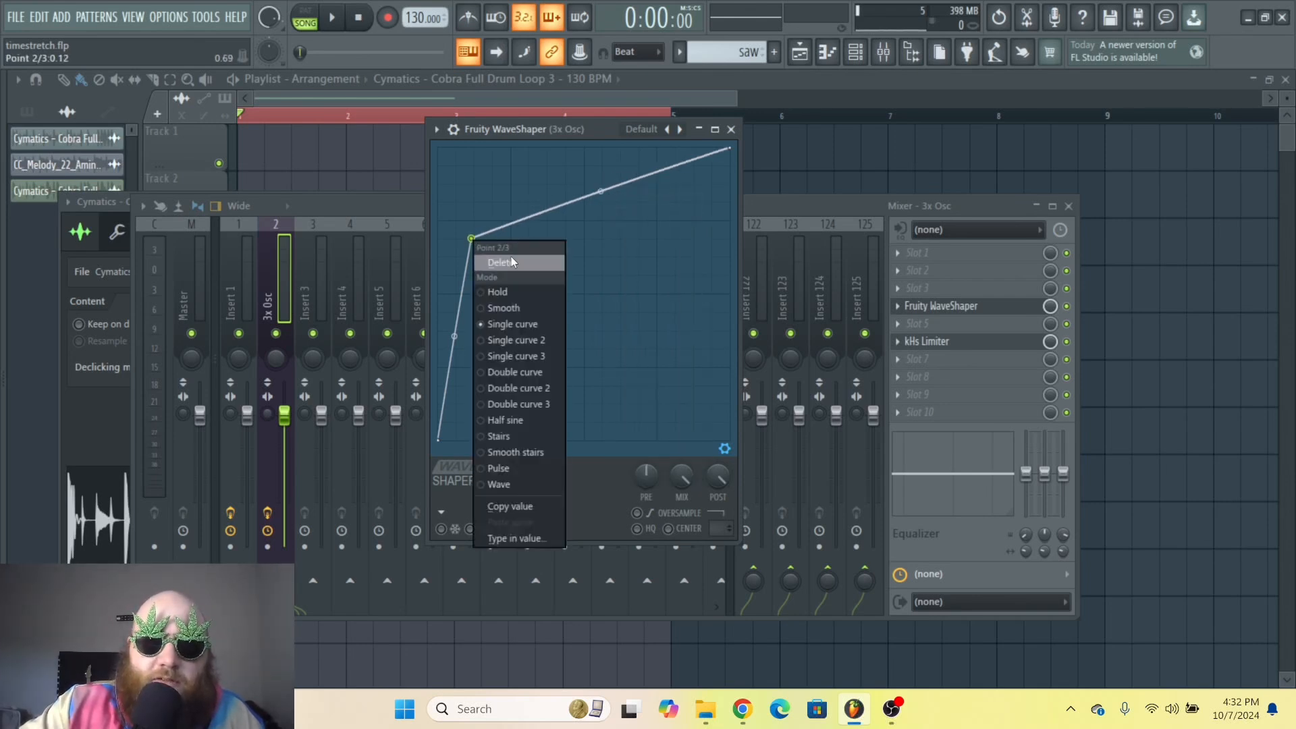
click(500, 262)
Step: Drag the curve's tension handle to bow the line upward into a soft curve
drag(584, 289, 584, 253)
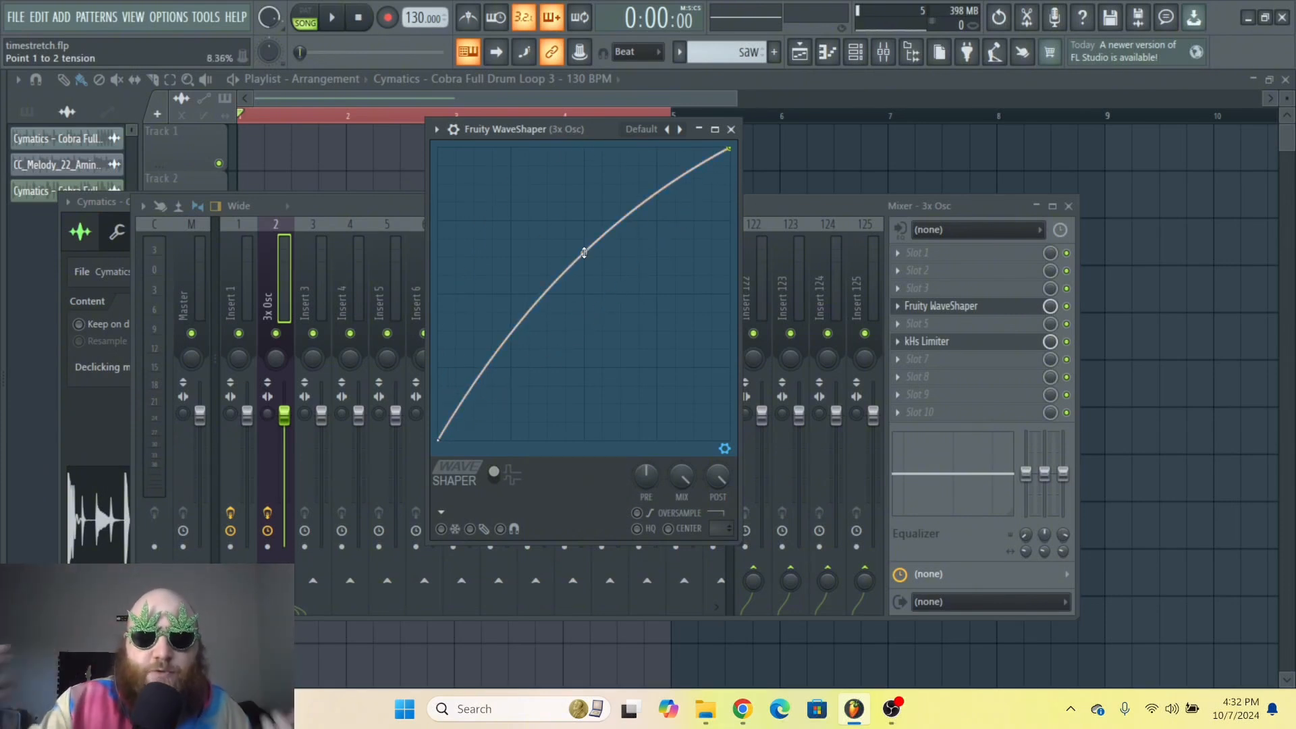
drag(584, 253, 584, 148)
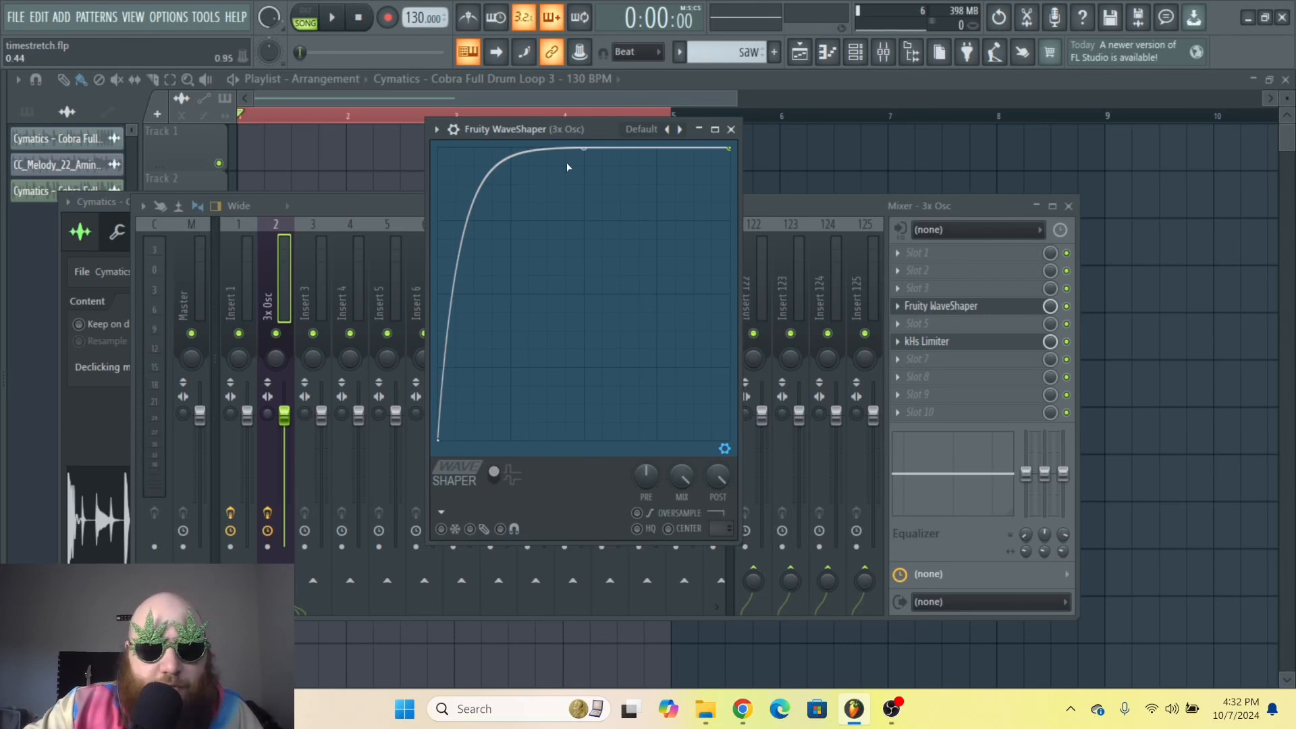
drag(584, 149, 584, 200)
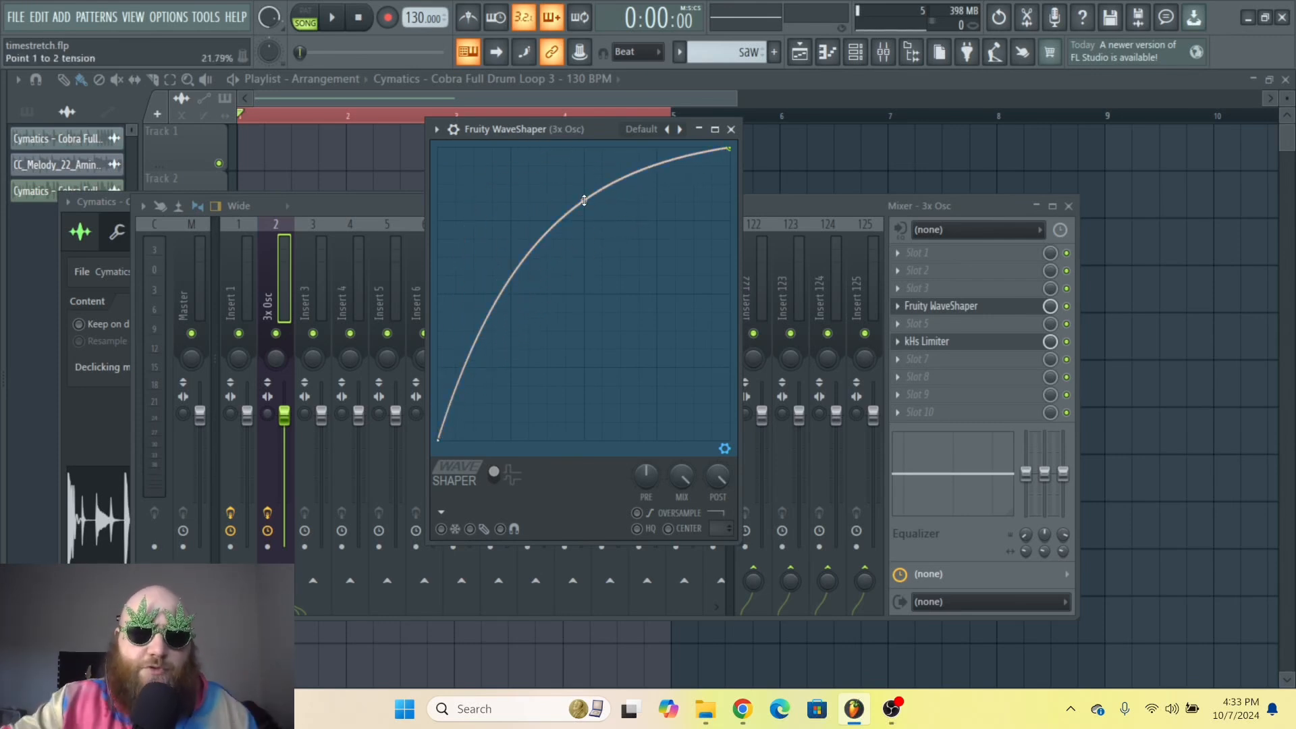
Step: Add points near the start of the curve to form a sharp peak and dip
right_click(455, 180)
right_click(481, 257)
right_click(487, 180)
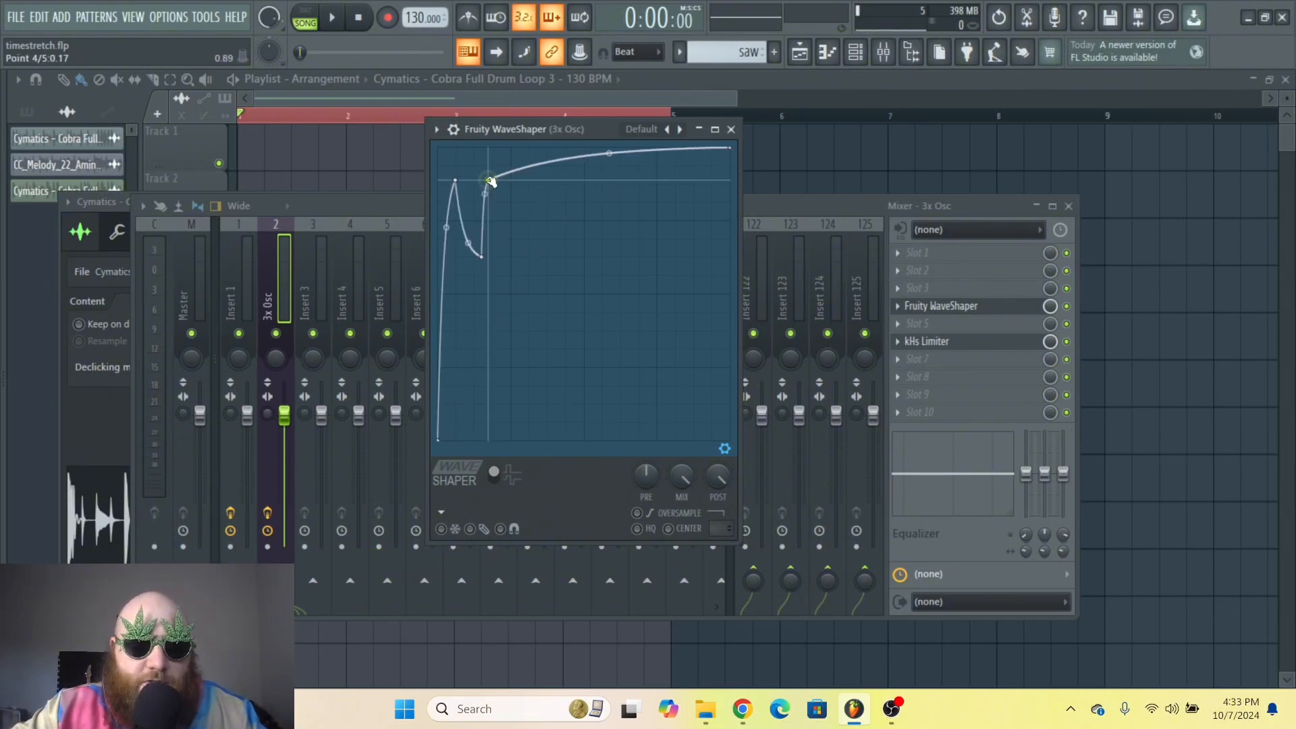
Step: Reset the WaveShaper to its Default preset
click(453, 131)
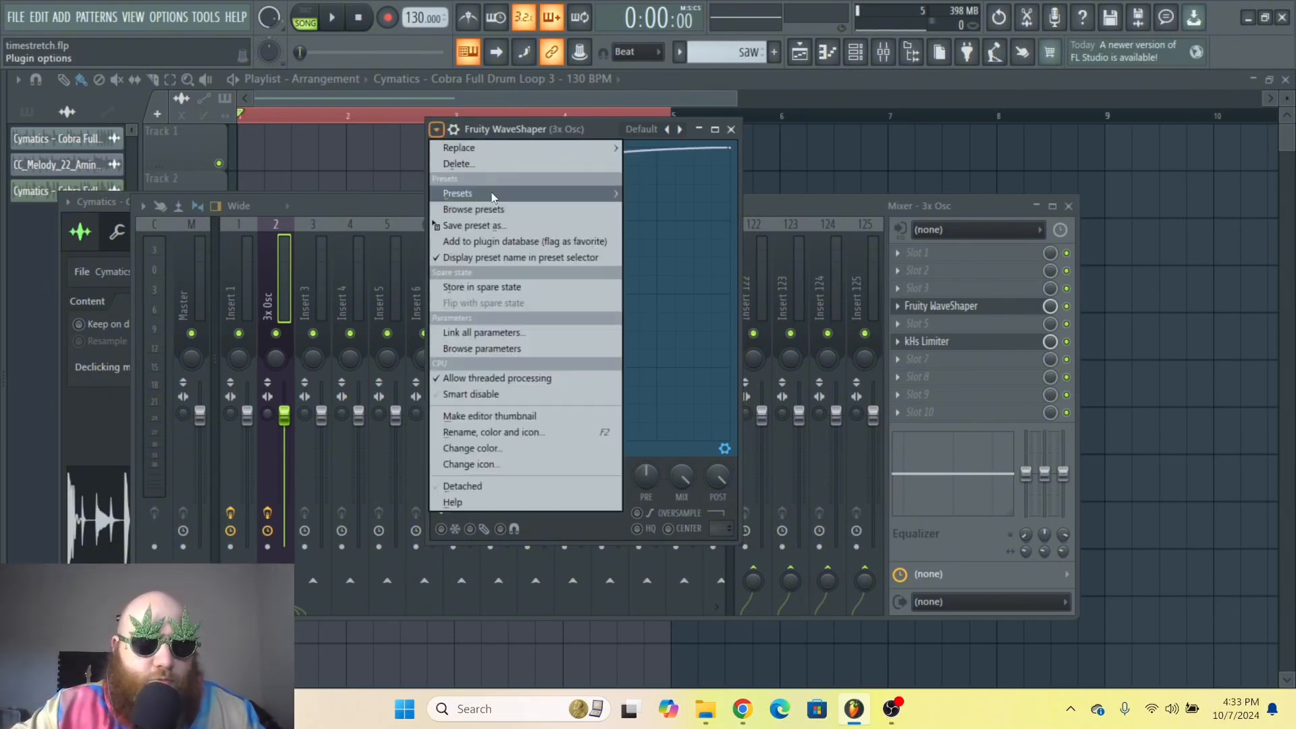
mouse_move(540, 193)
click(671, 180)
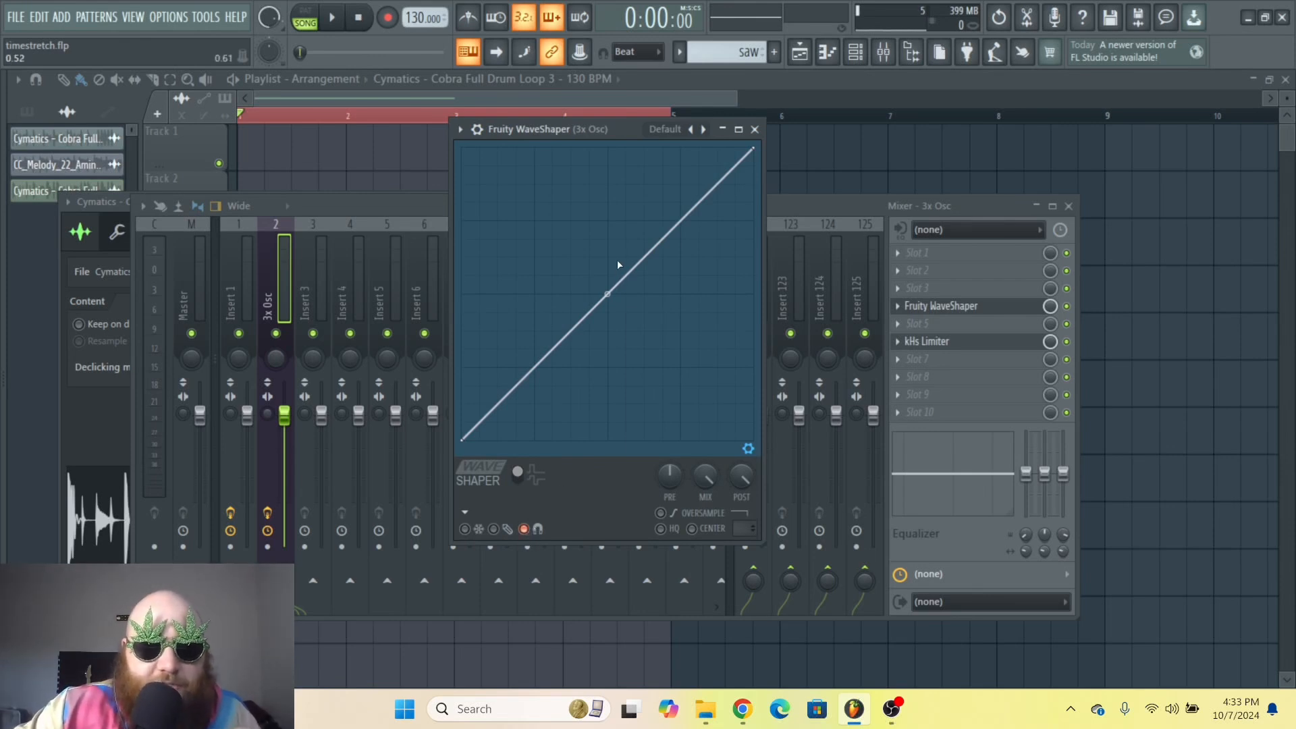
Step: Add a point to the diagonal, drag it lower, then delete it again
right_click(575, 244)
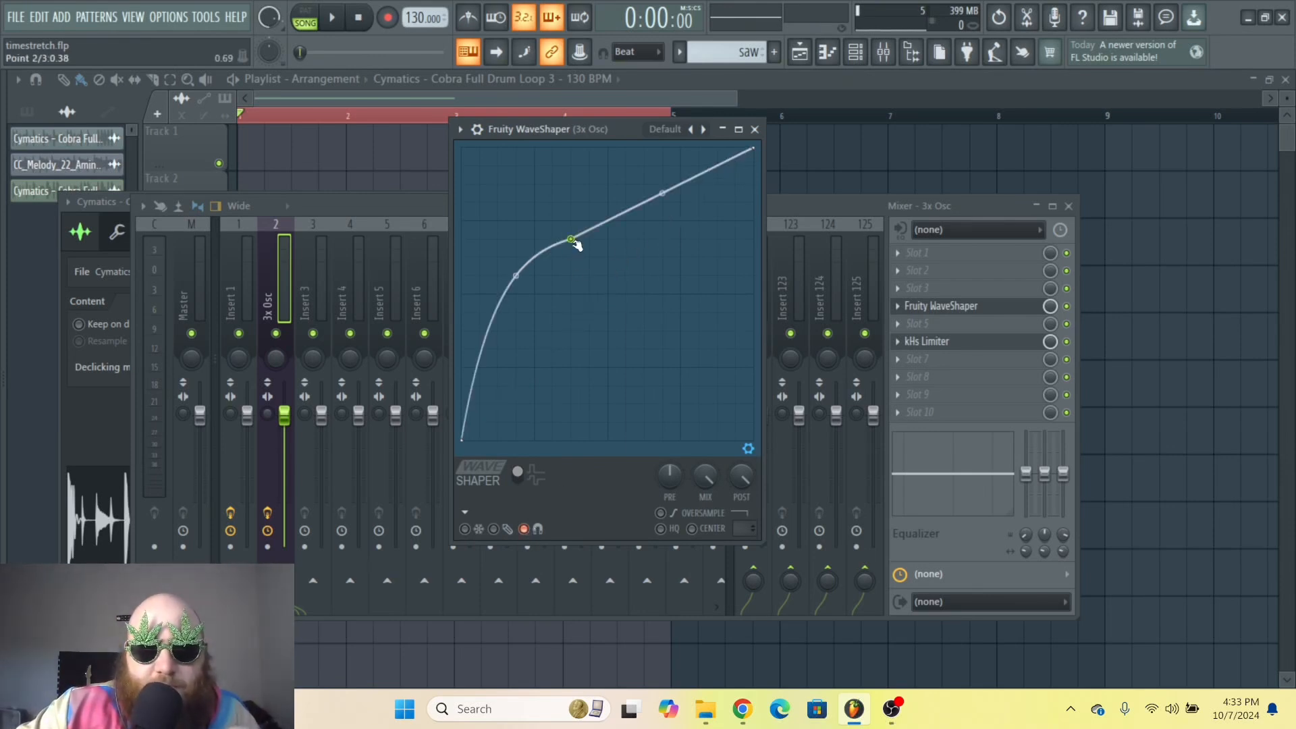
drag(572, 241, 615, 294)
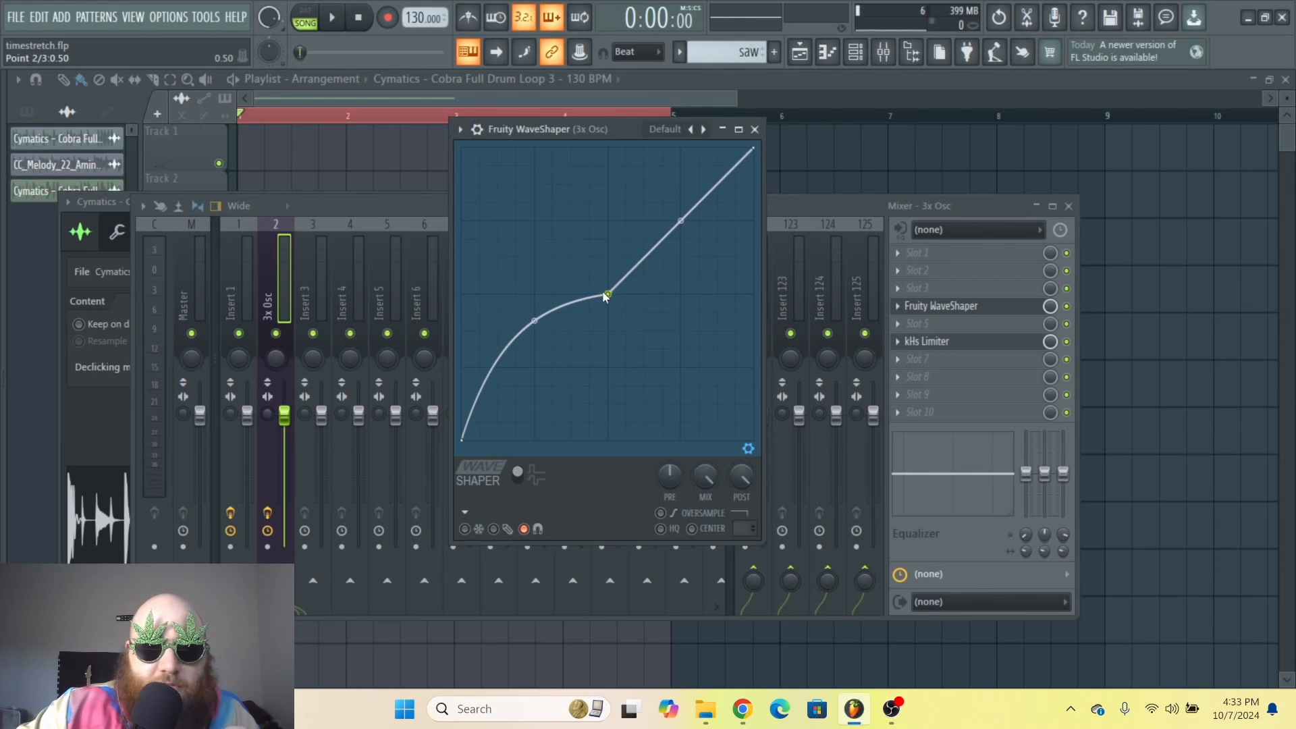
right_click(605, 295)
click(641, 321)
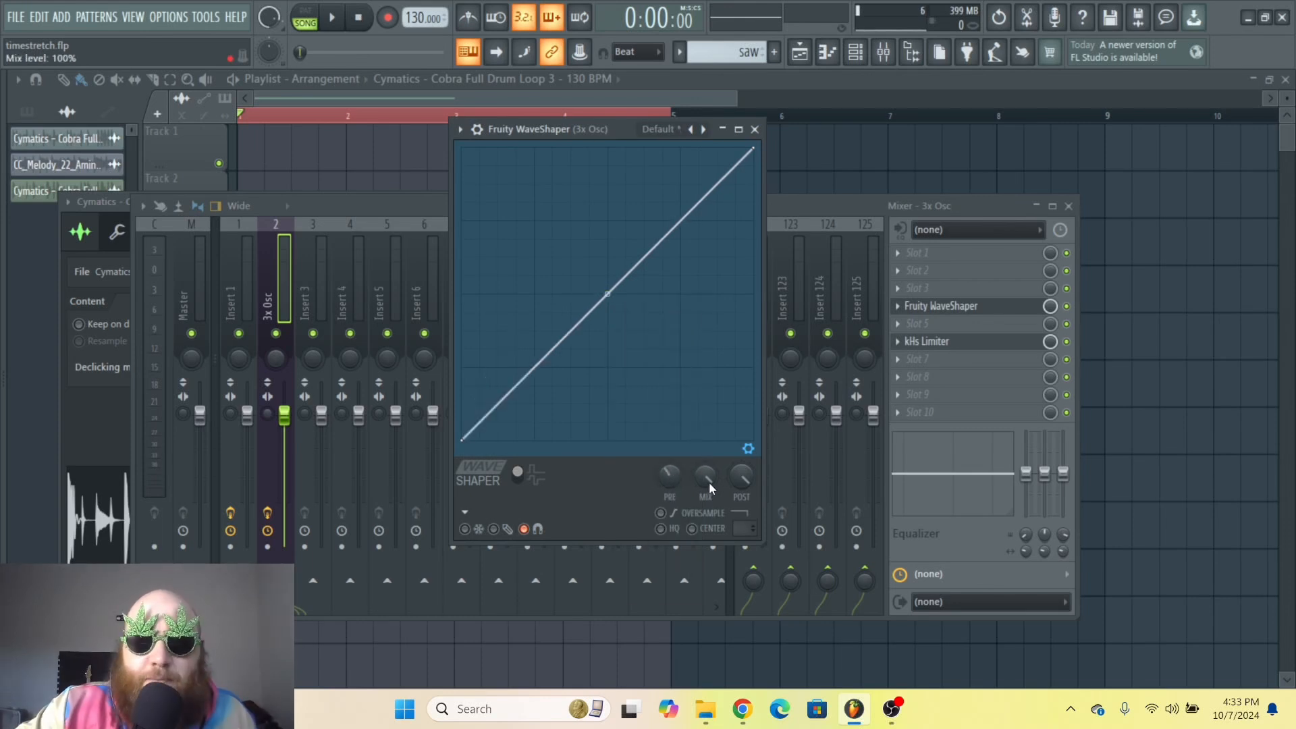
Step: Adjust the shaper's Pre, Mix and Post knobs
right_click(670, 478)
click(714, 410)
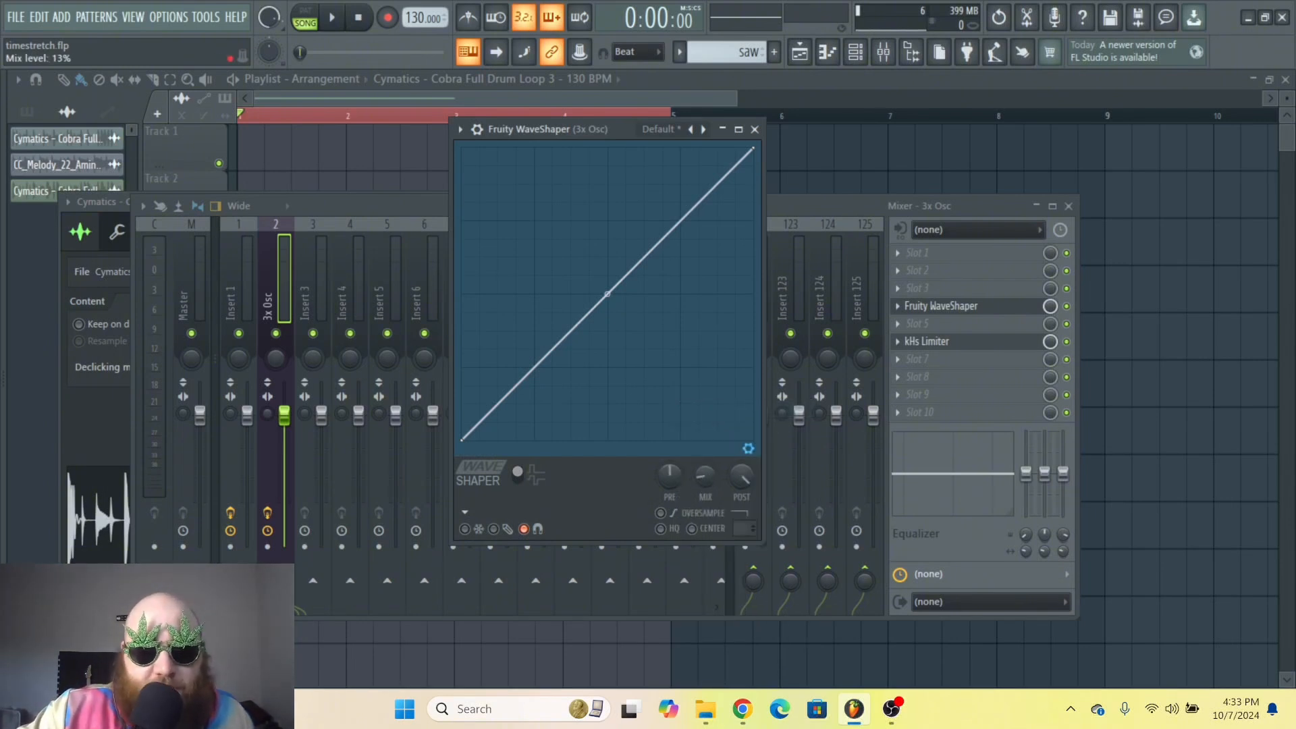
drag(705, 476, 710, 443)
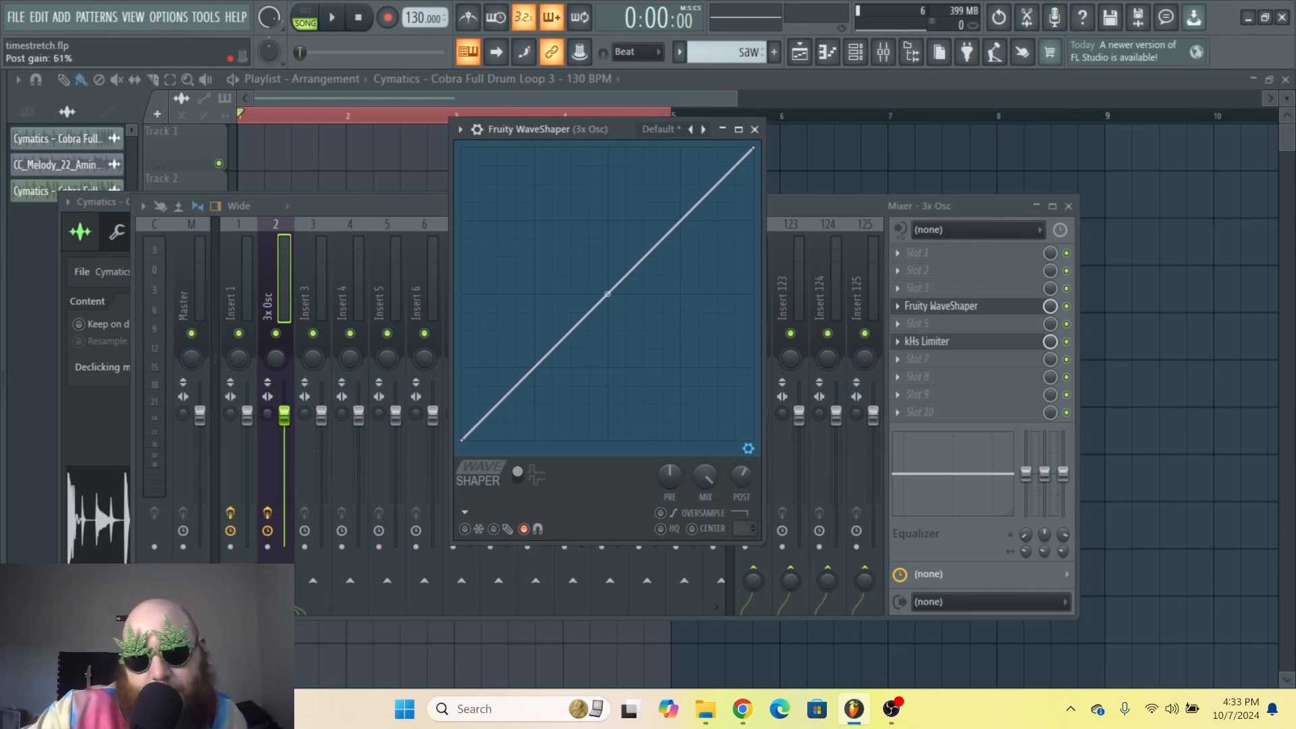
drag(742, 476, 741, 446)
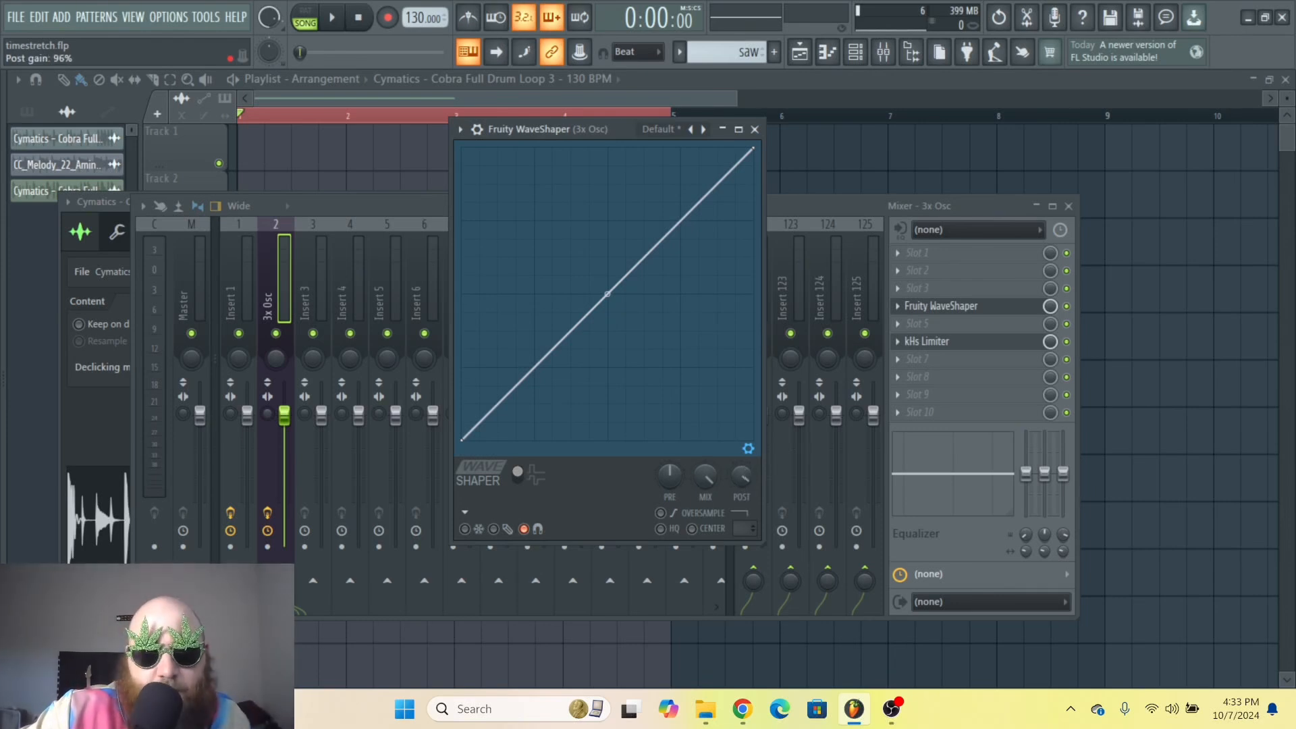
Step: Load the Soft clip 1 preset, nudge its upper point, and shift the plugin window
click(471, 129)
mouse_move(504, 193)
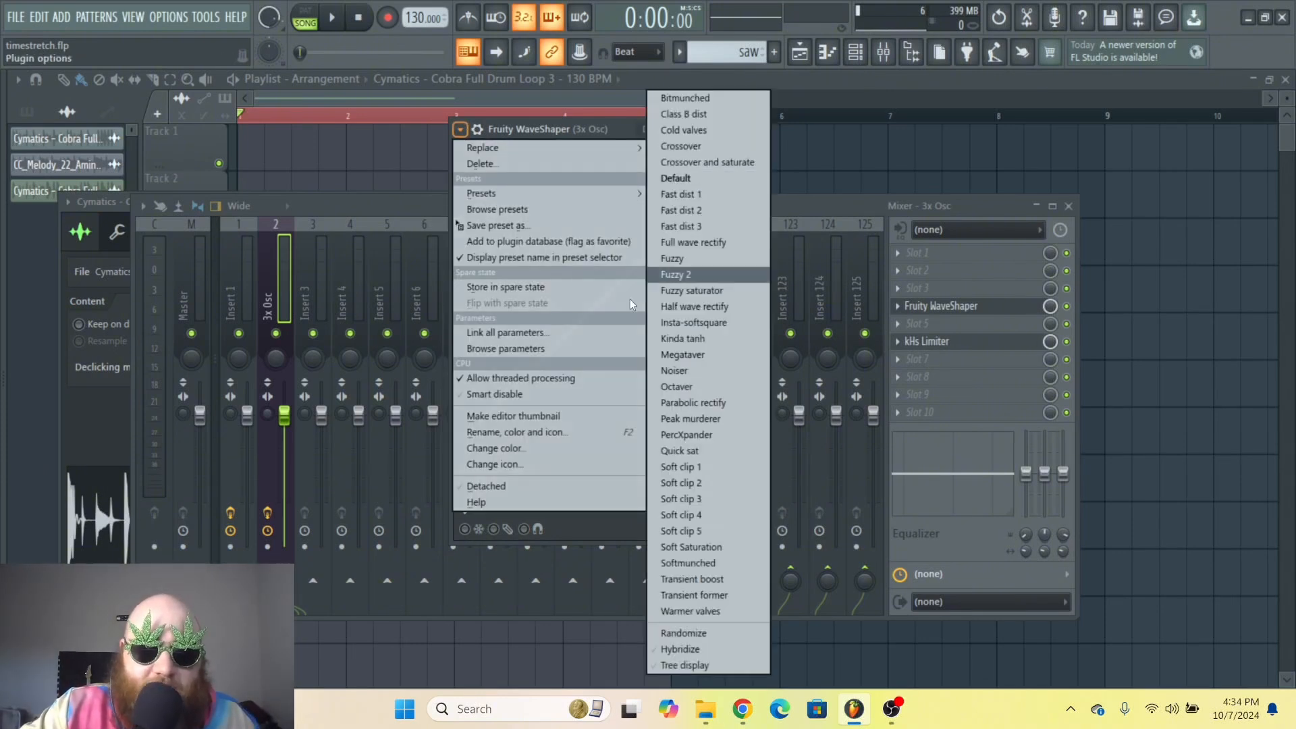
click(694, 466)
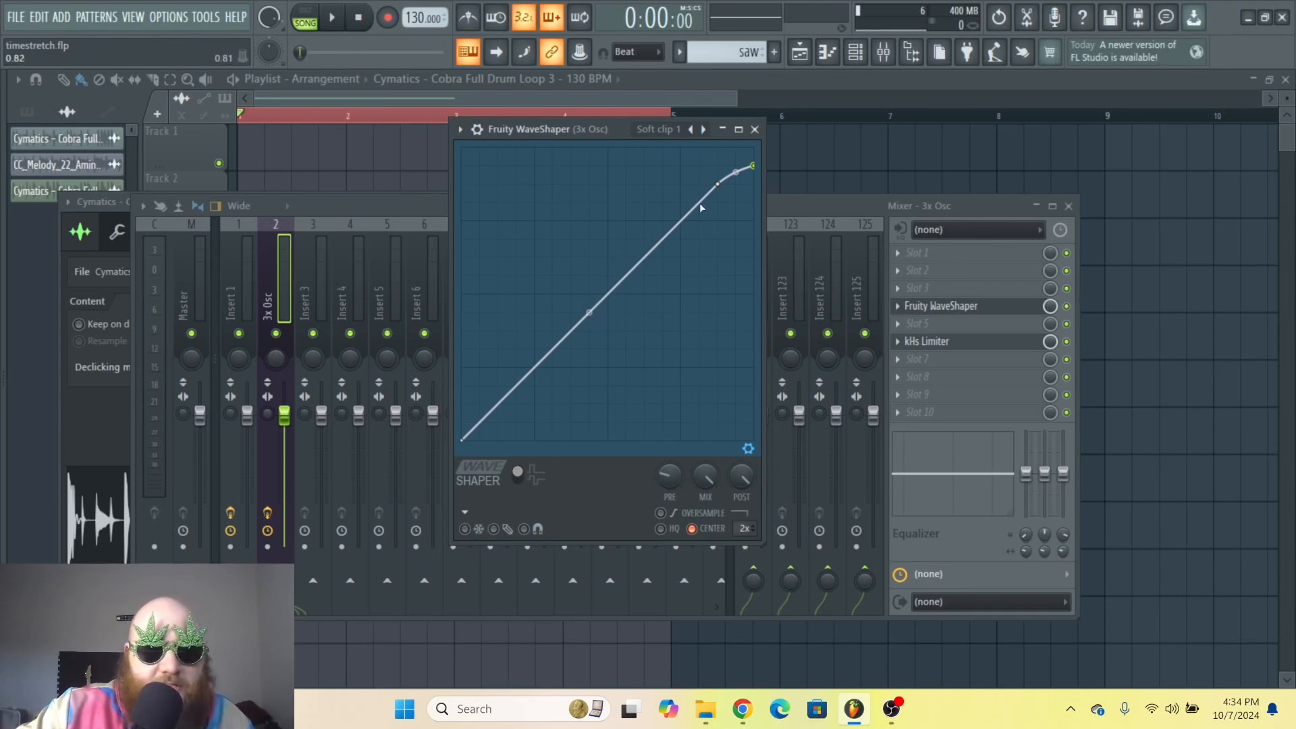
drag(734, 172, 735, 163)
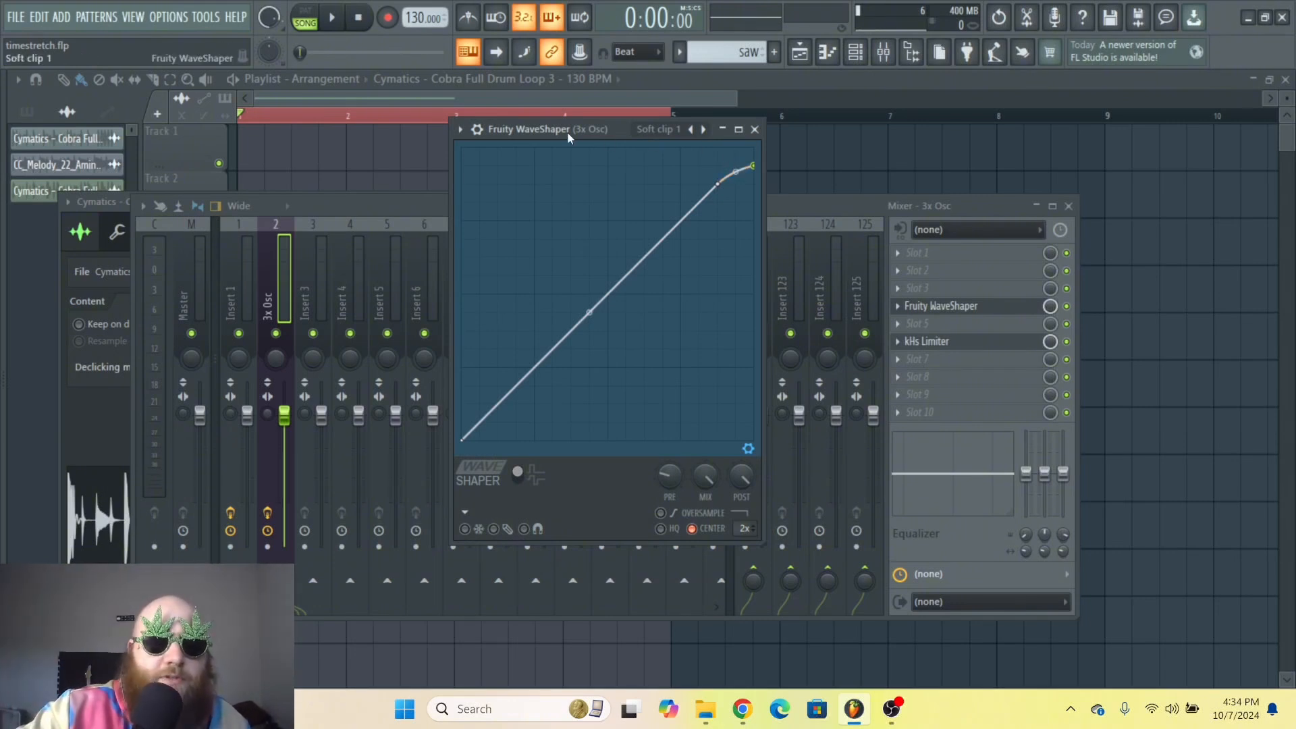
drag(567, 132, 557, 144)
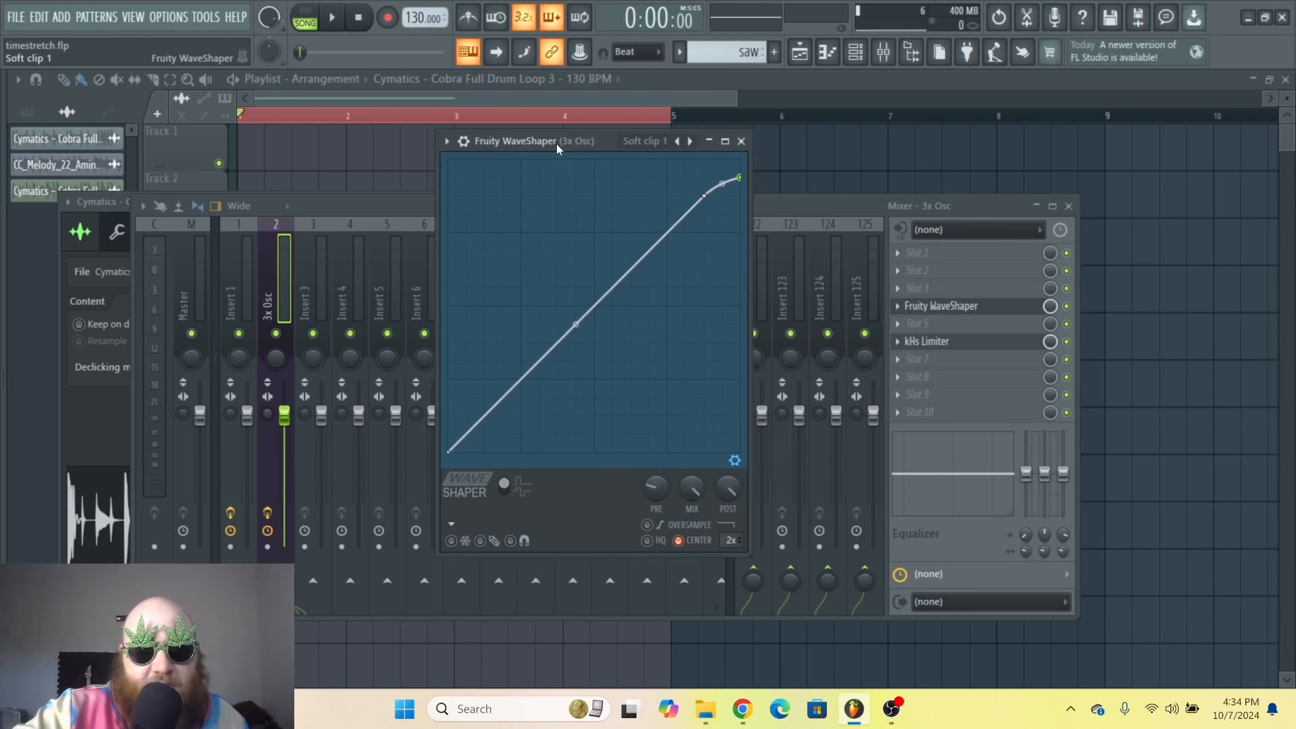
Step: Play the loop with the Soft clip 1 curve, then stop playback
key(space)
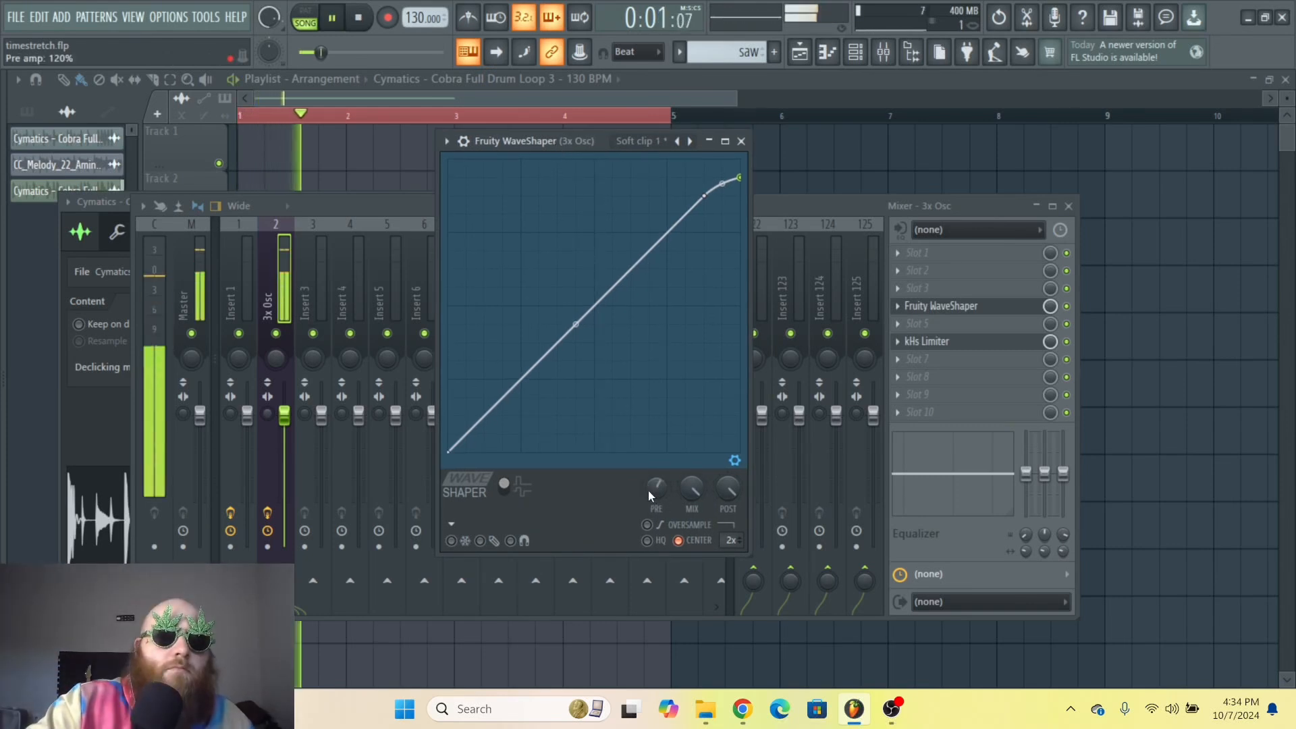
key(space)
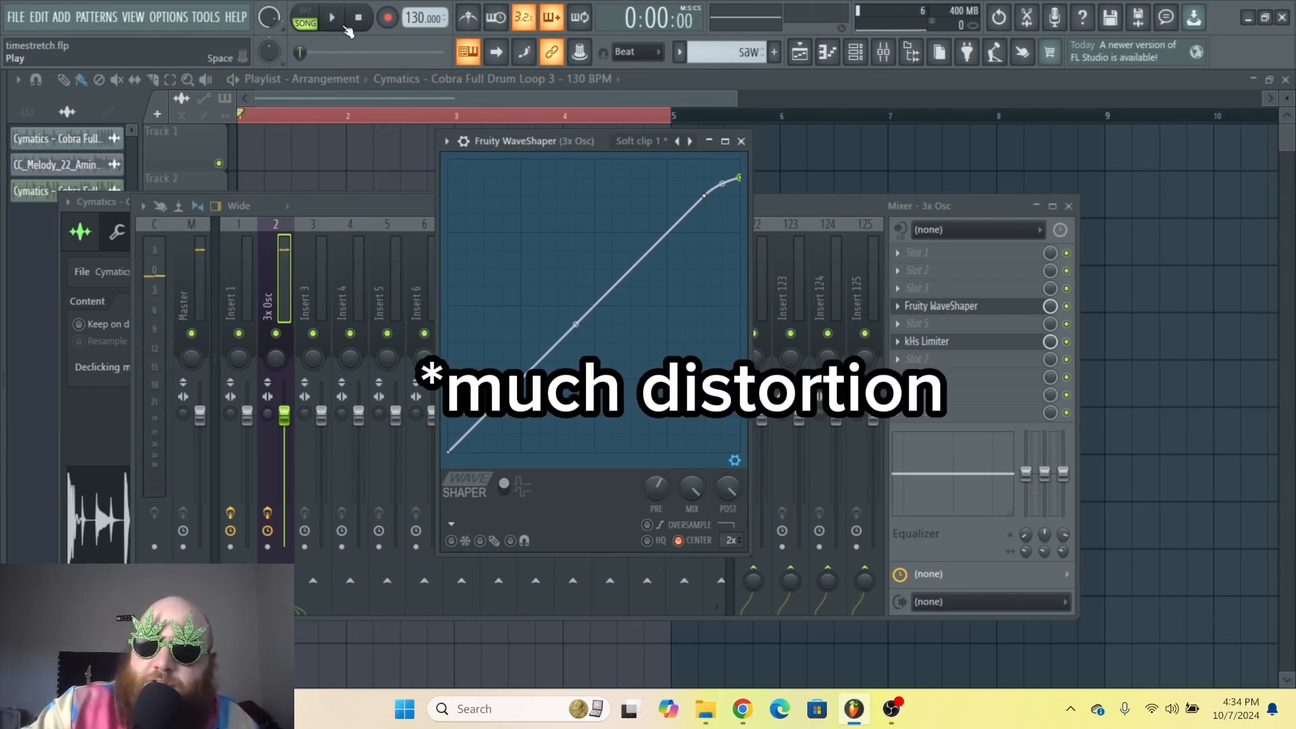
click(447, 141)
click(524, 141)
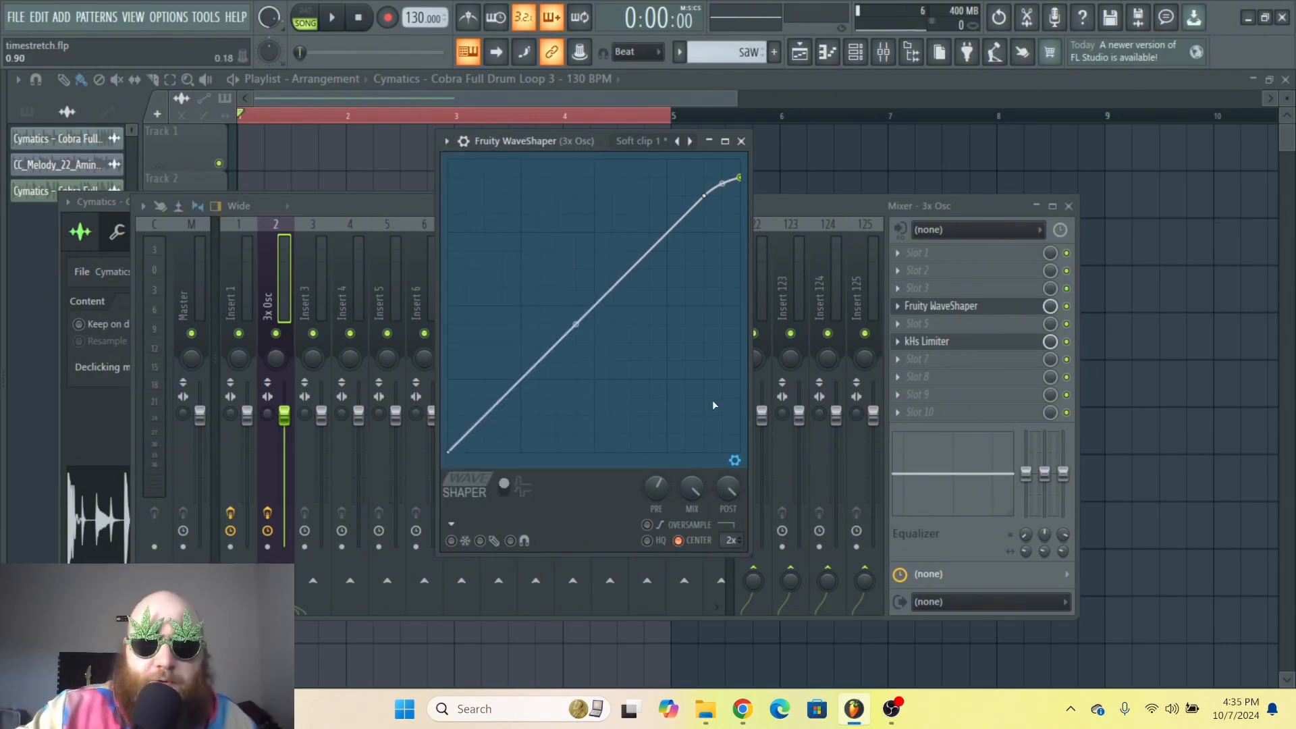
Step: Add points to draw a sawtooth shape with two sharp drops along the curve
right_click(507, 225)
right_click(585, 345)
right_click(576, 191)
right_click(586, 345)
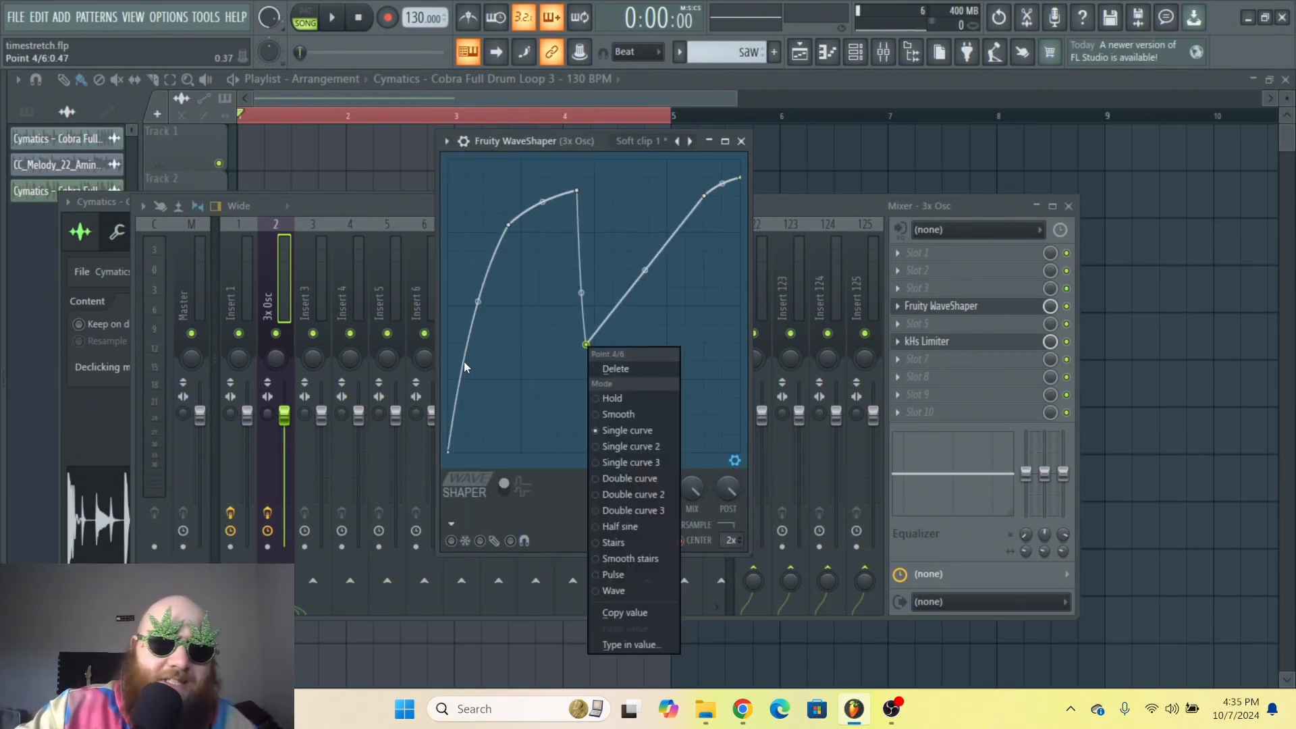
click(464, 362)
right_click(511, 347)
right_click(592, 238)
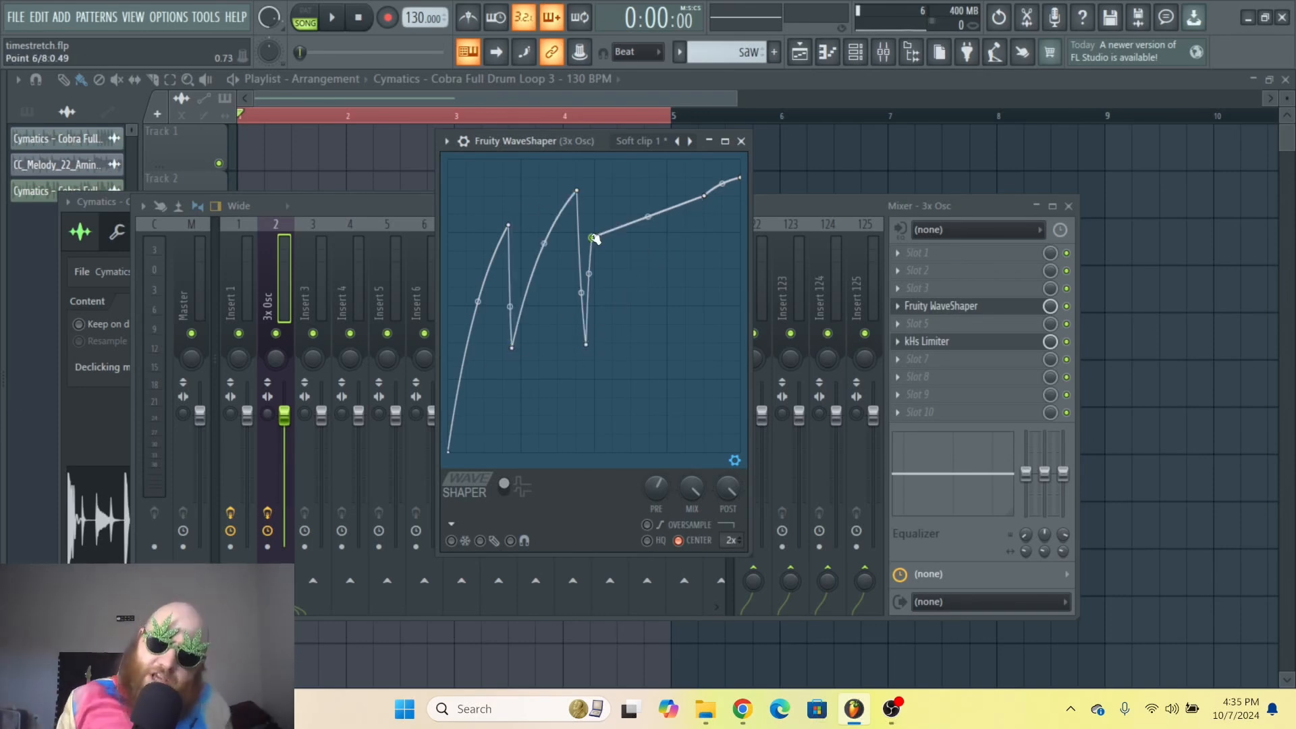